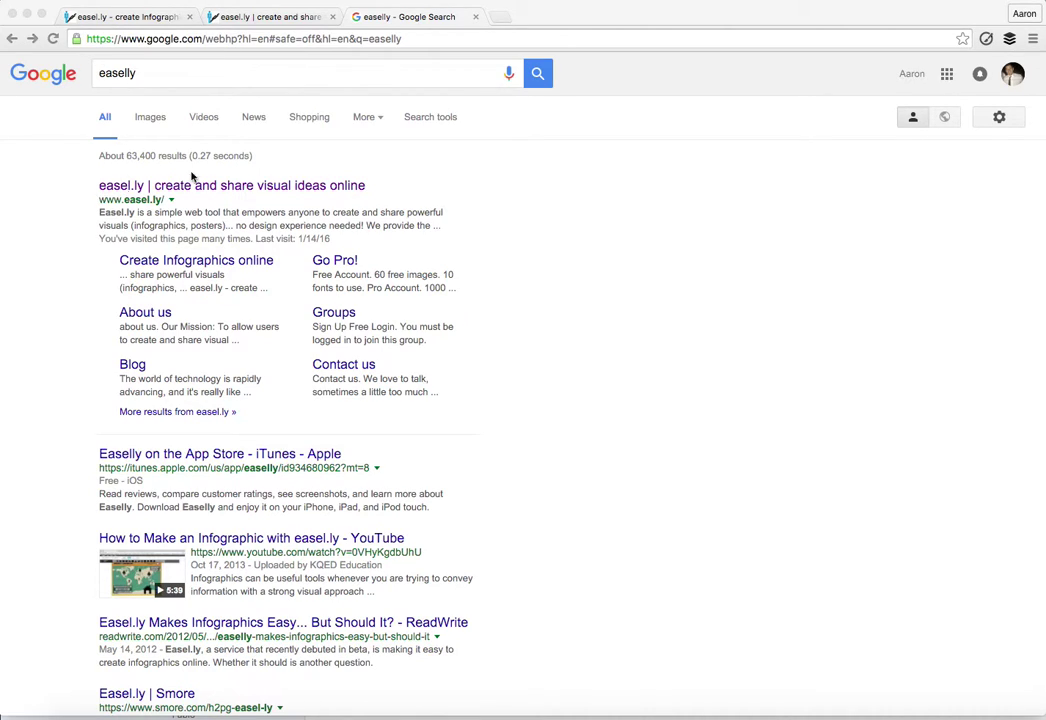
Step: Switch to the easel.ly page and start a new visual from the blank template in the public visuals gallery
left_click(258, 24)
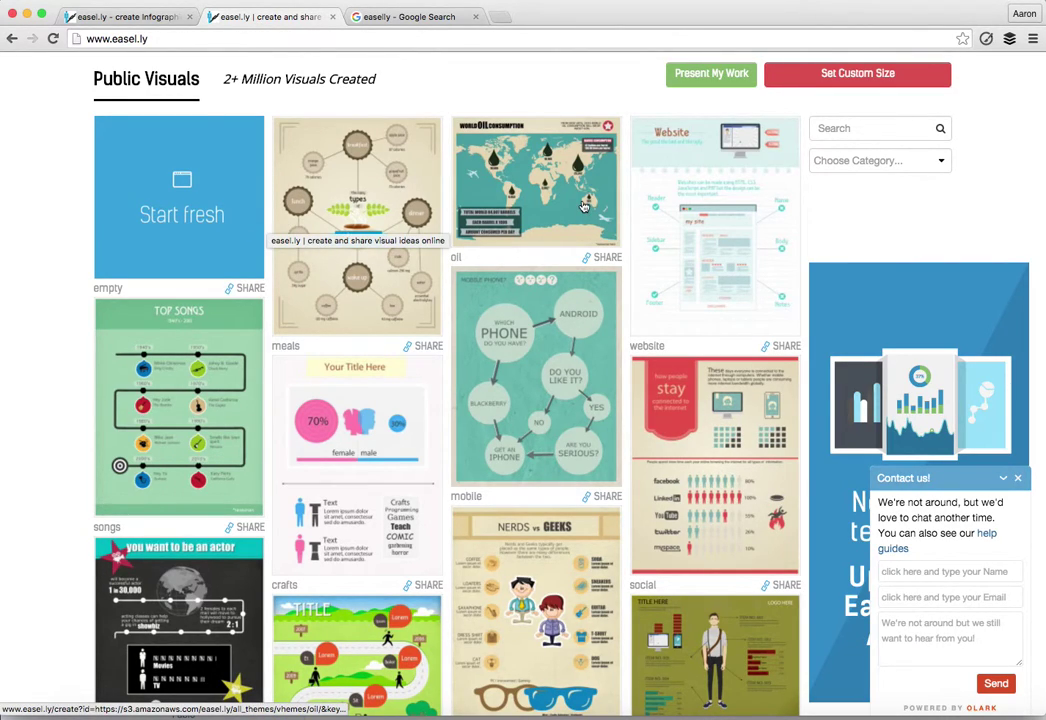
scroll(702, 300, "down", 2)
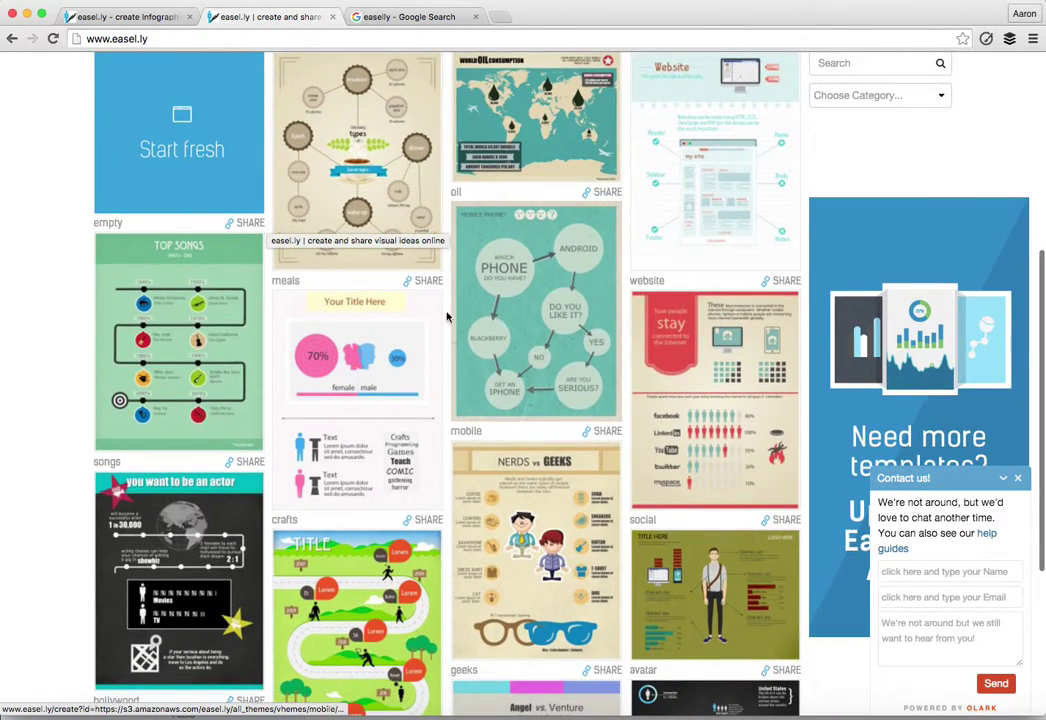
scroll(208, 140, "up", 1)
left_click(204, 173)
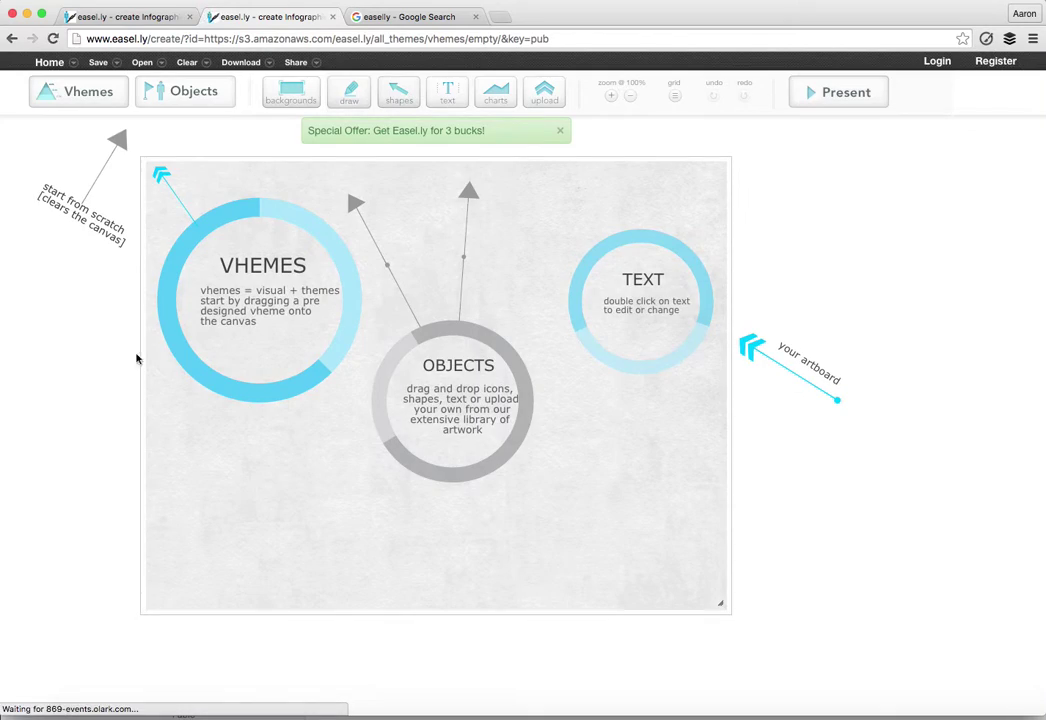
Step: Delete all the sample objects around the canvas and apply the red wood-grain background
left_click_drag(17, 530, 862, 131)
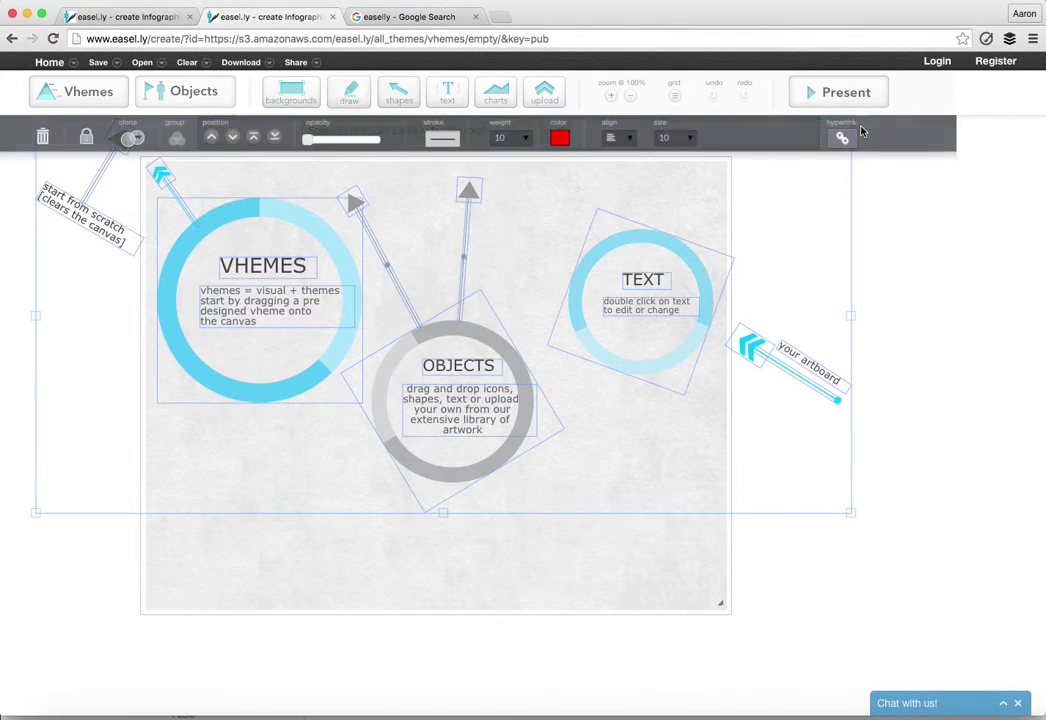
key("Delete")
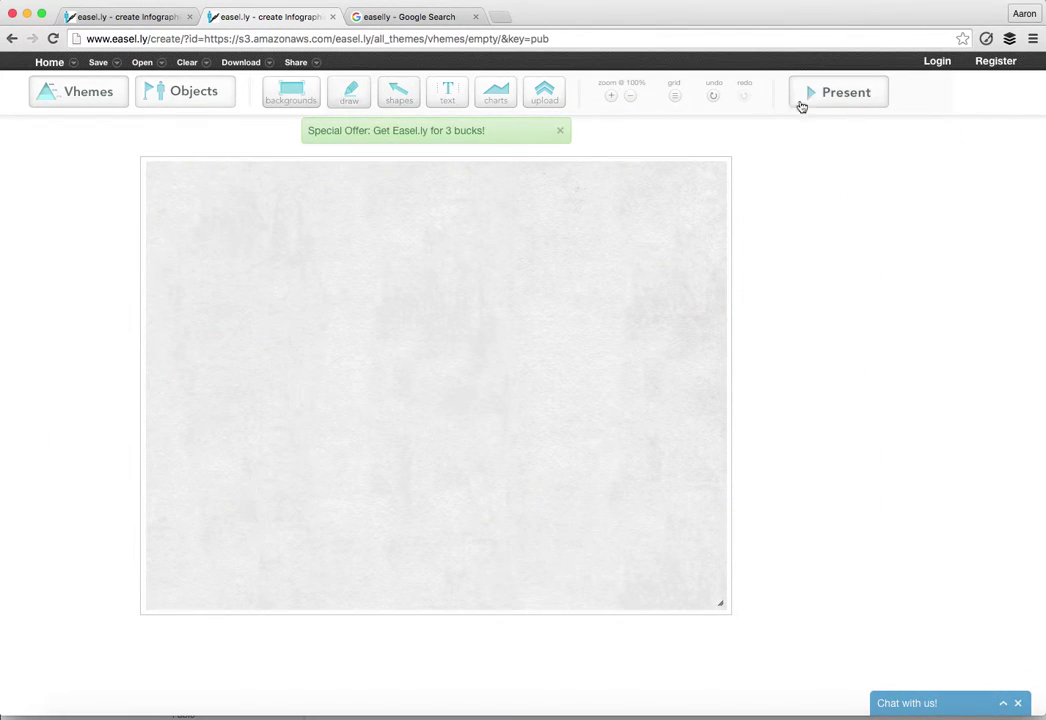
left_click(287, 98)
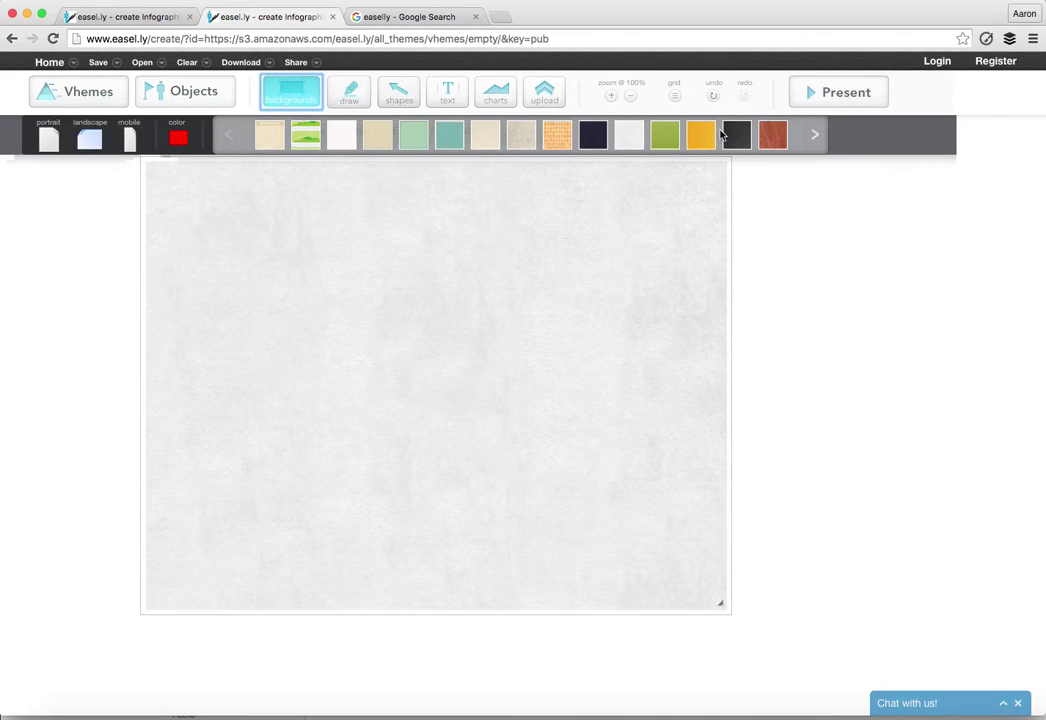
left_click_drag(775, 141, 519, 290)
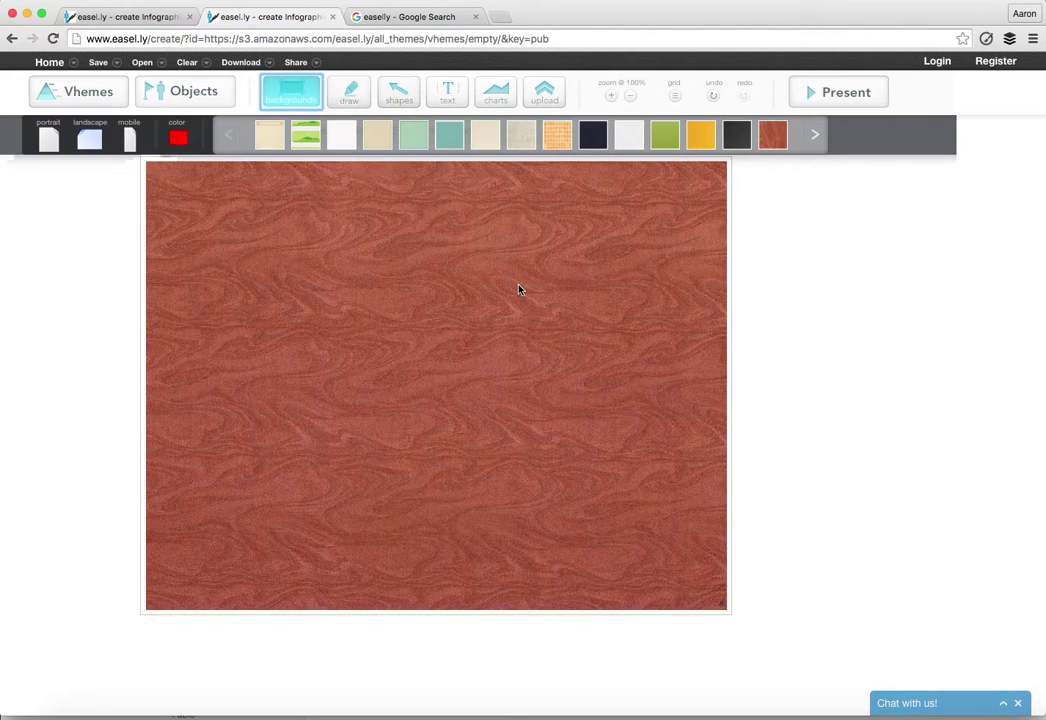
Step: Add a title near the top of the canvas reading "Why Infographics Benefit Businesses"
left_click(448, 103)
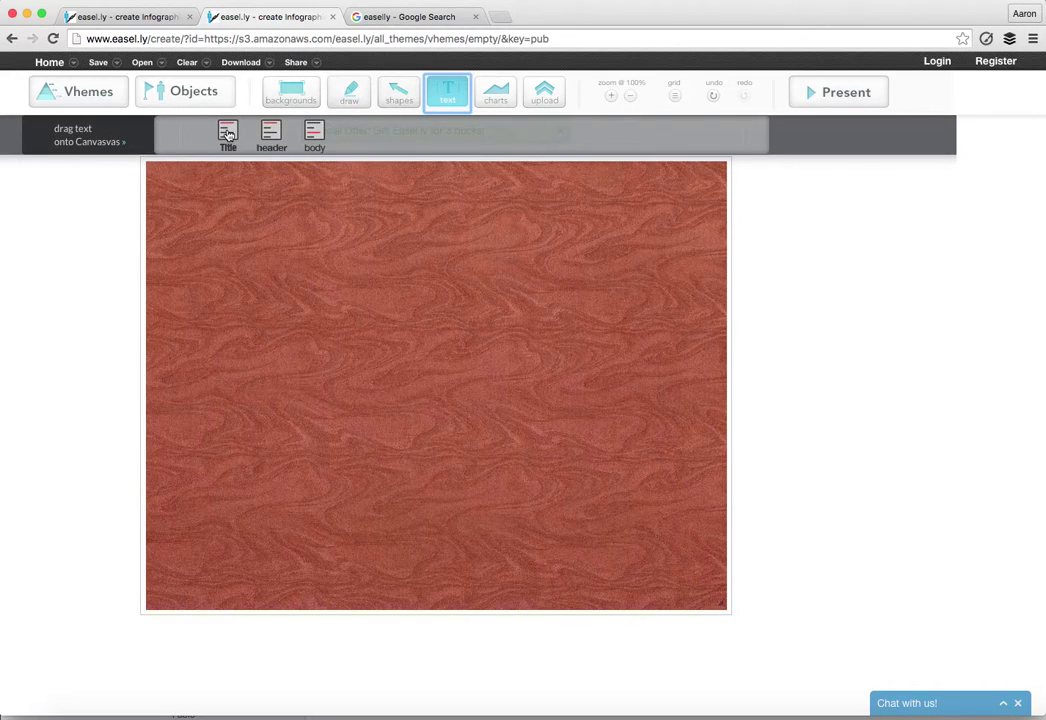
left_click_drag(228, 135, 337, 195)
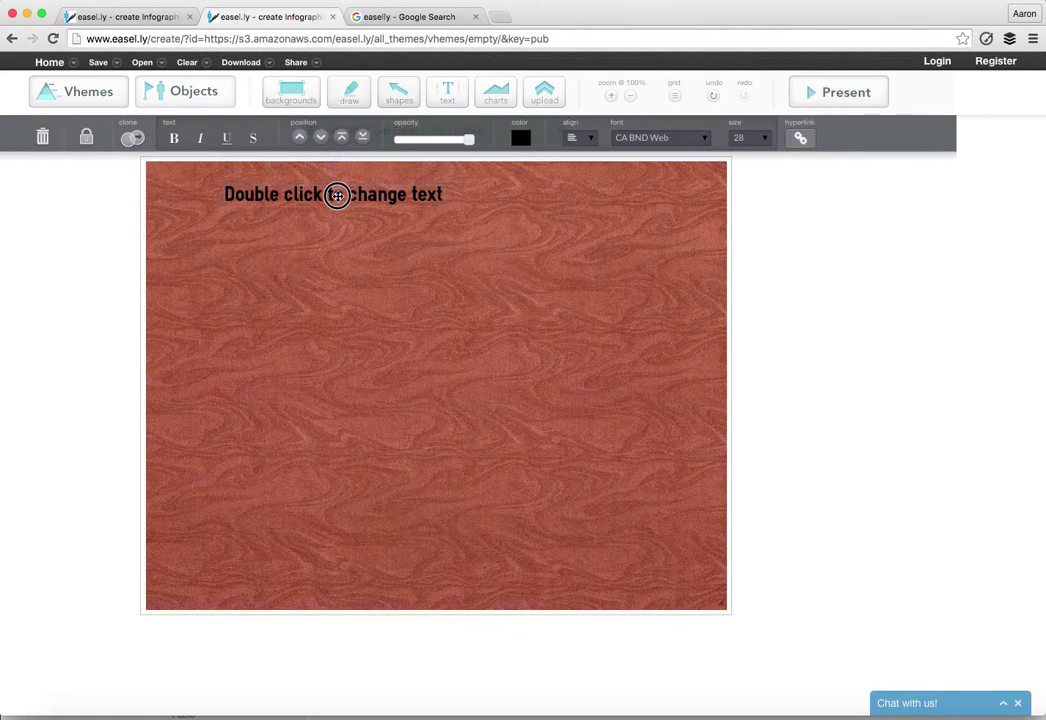
double_click(338, 195)
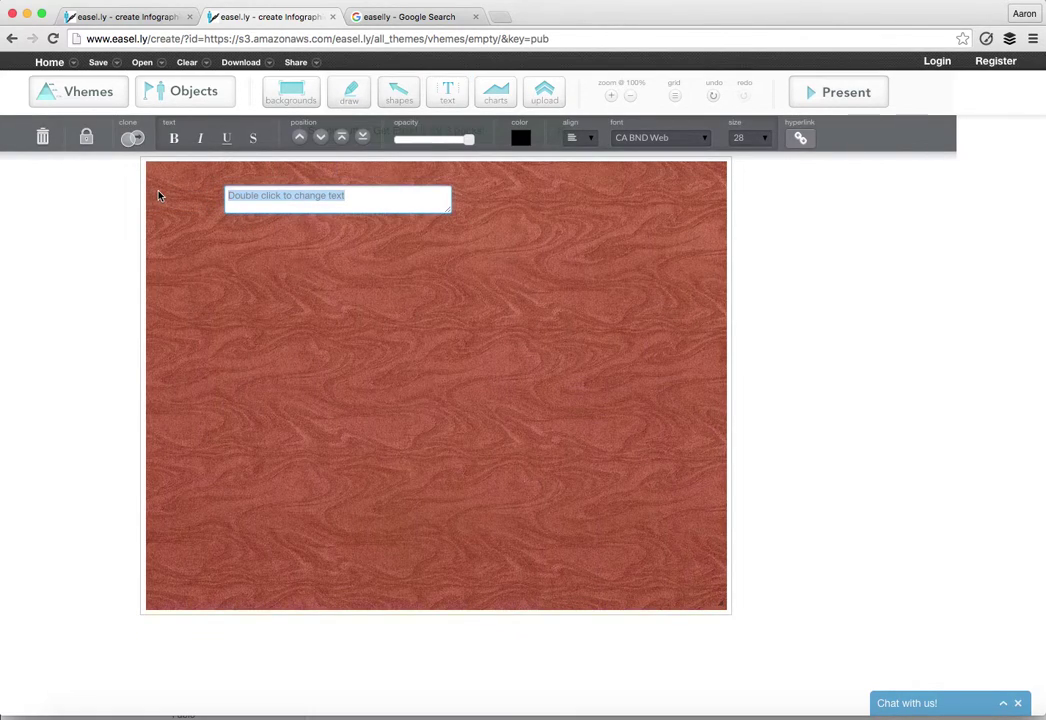
type("Why Infographics")
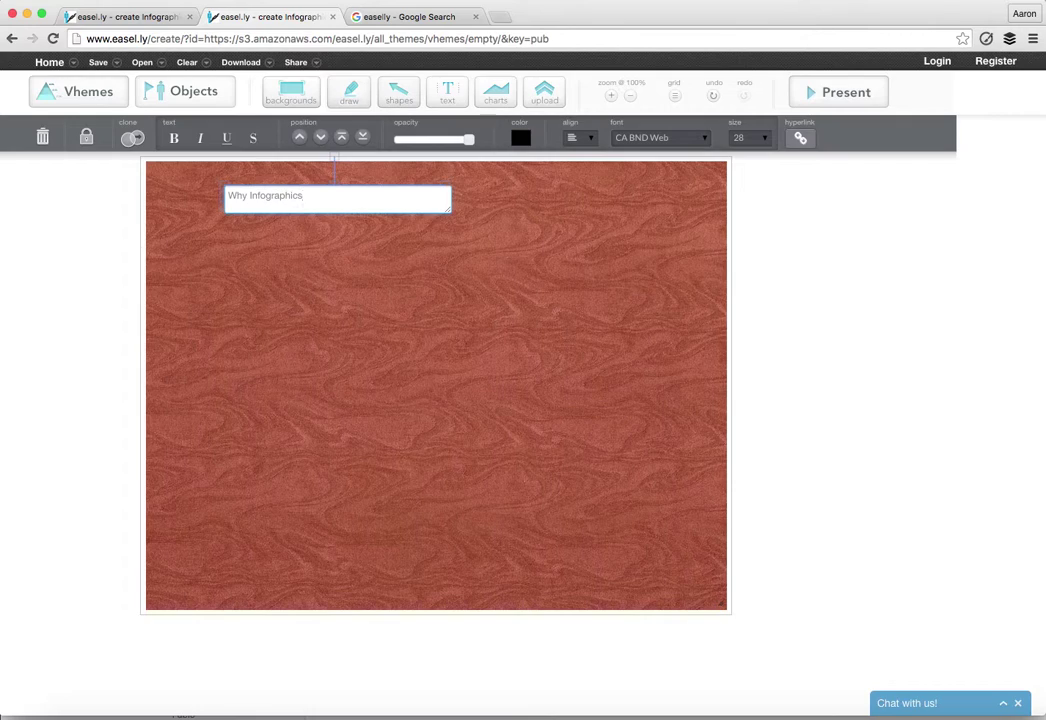
type(" Benefit Busin")
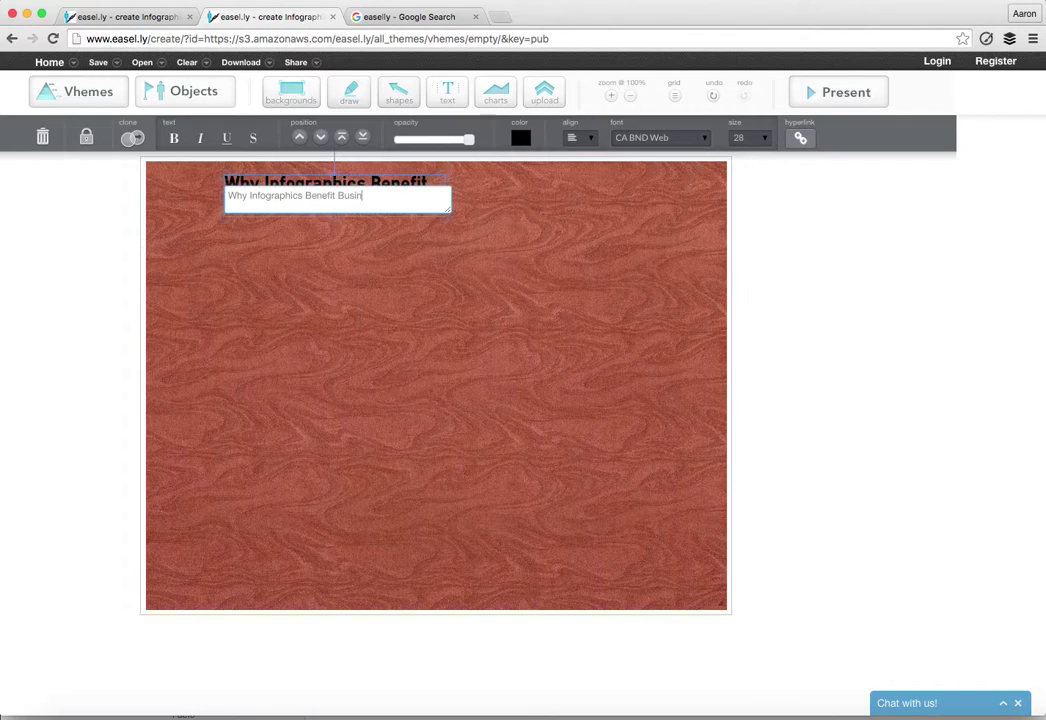
left_click(233, 276)
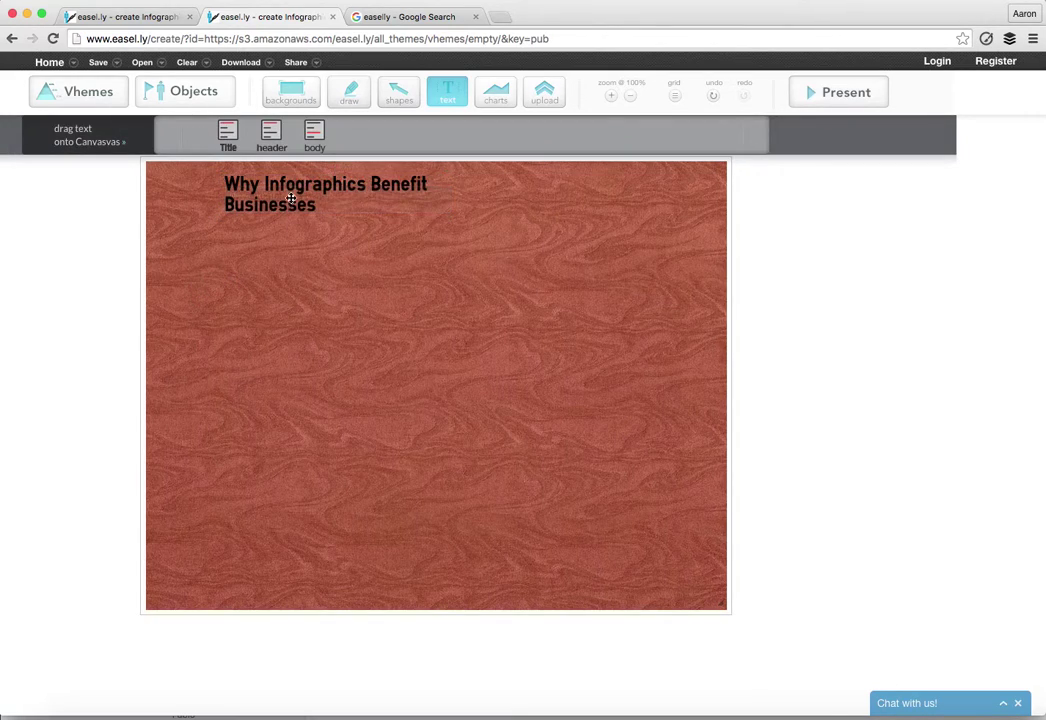
Step: Widen the title's text box so it fits on one line and centre it near the canvas top
left_click(440, 190)
left_click_drag(446, 196, 651, 222)
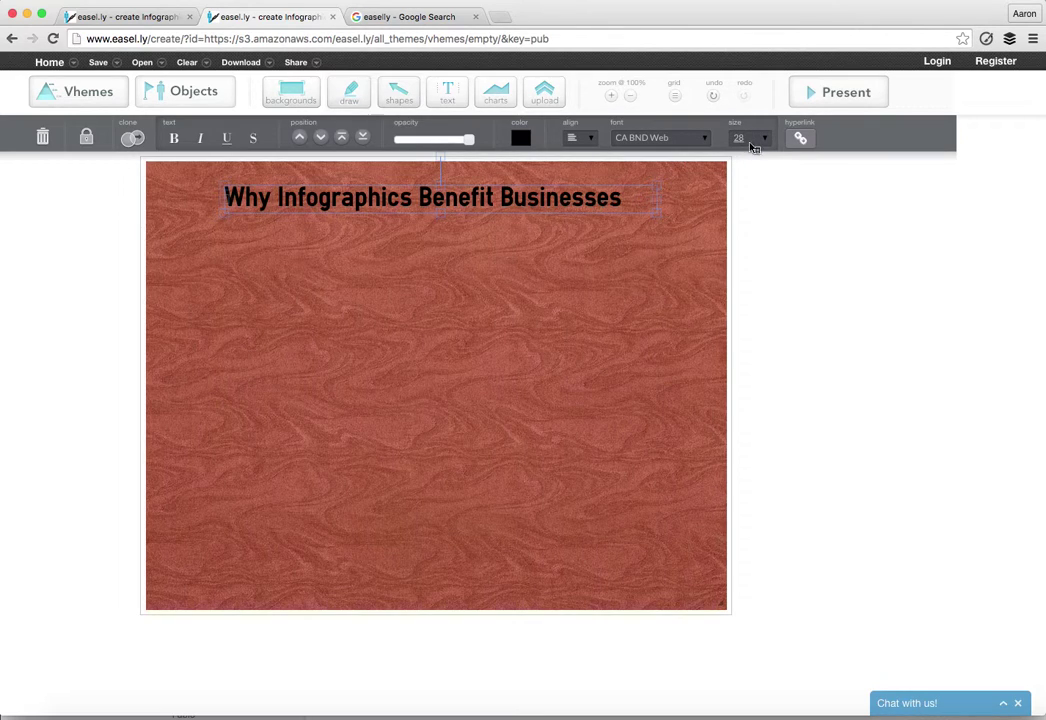
mouse_move(522, 204)
left_mouse_down()
mouse_move(532, 201)
mouse_move(504, 205)
mouse_move(515, 199)
left_mouse_up()
Step: Set the title's font to Cabin and its colour to white
left_click(686, 139)
scroll(665, 270, "down", 1)
scroll(670, 288, "down", 10)
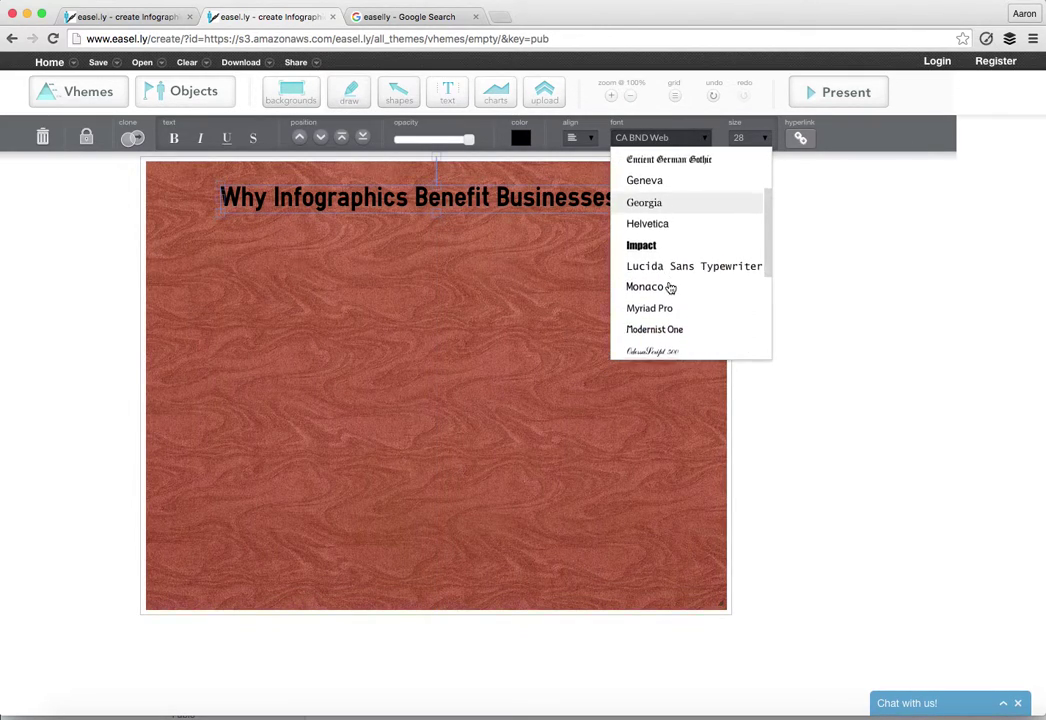
scroll(668, 310, "down", 1)
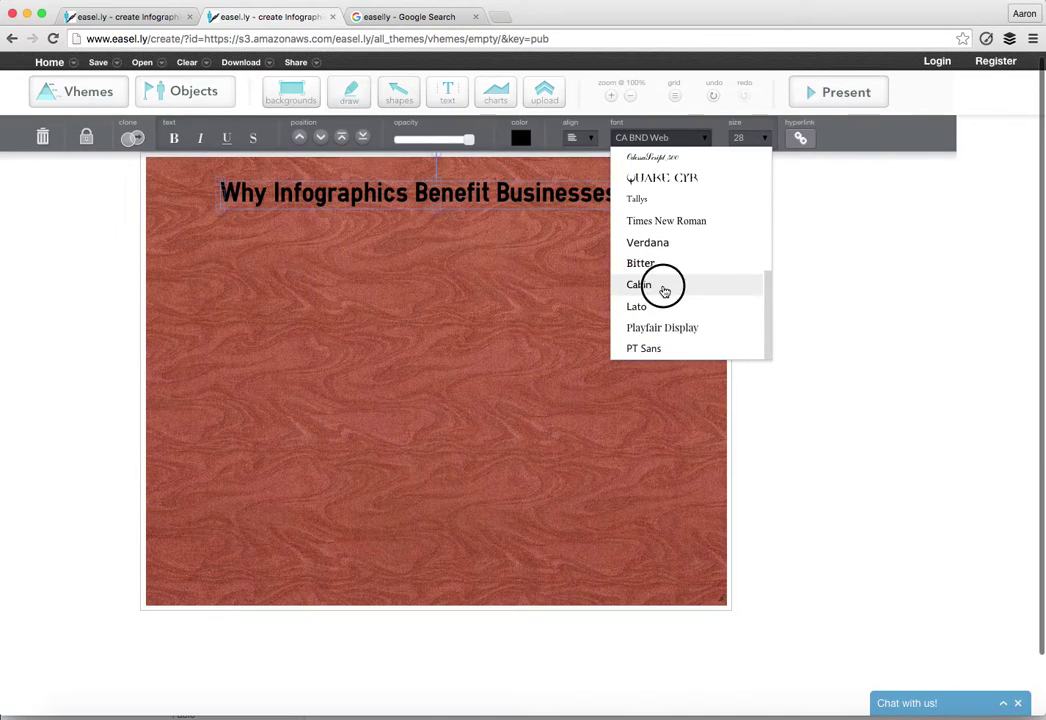
left_click(663, 288)
left_click(522, 139)
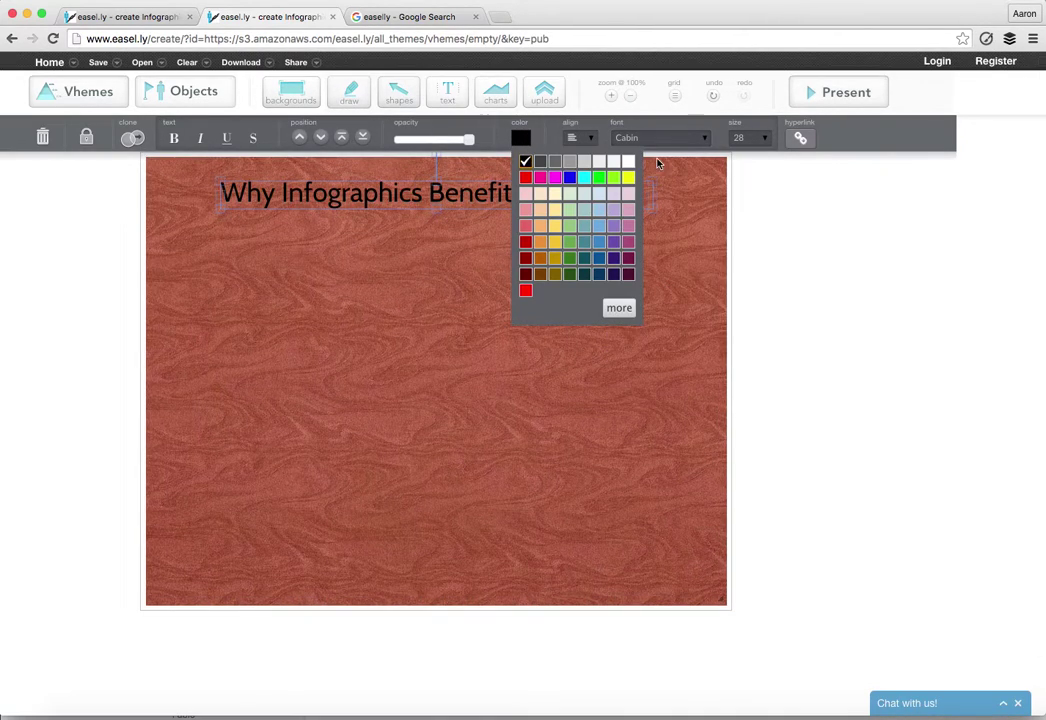
left_click(628, 161)
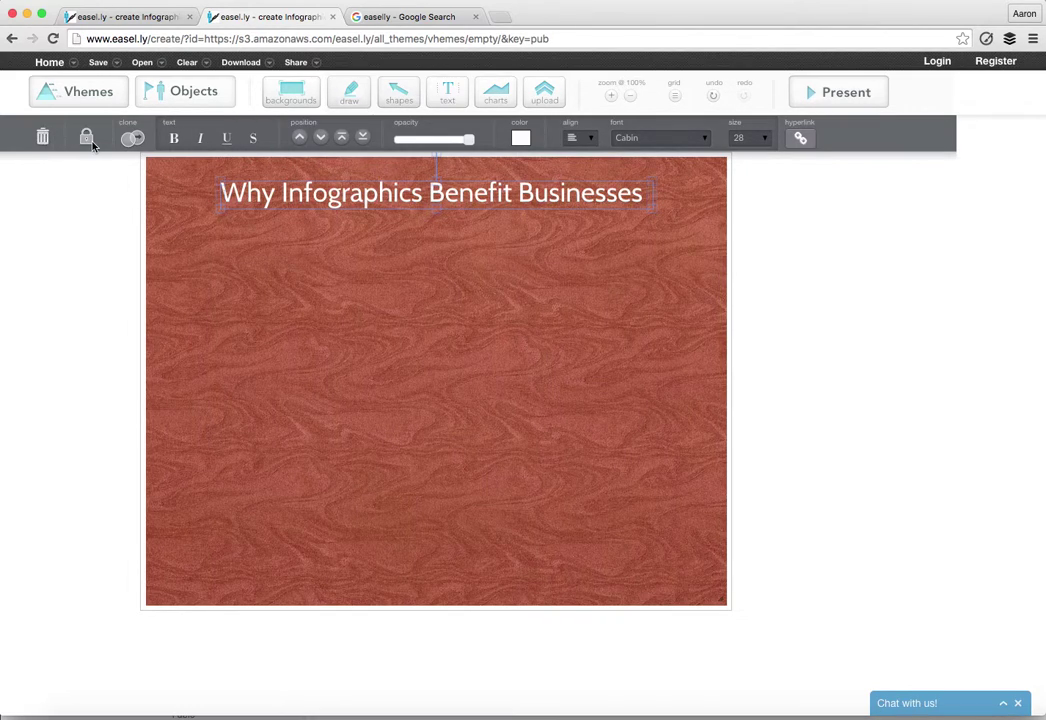
Step: Make the title bold and give it a shadow
left_click(252, 191)
left_click(87, 138)
left_click(172, 140)
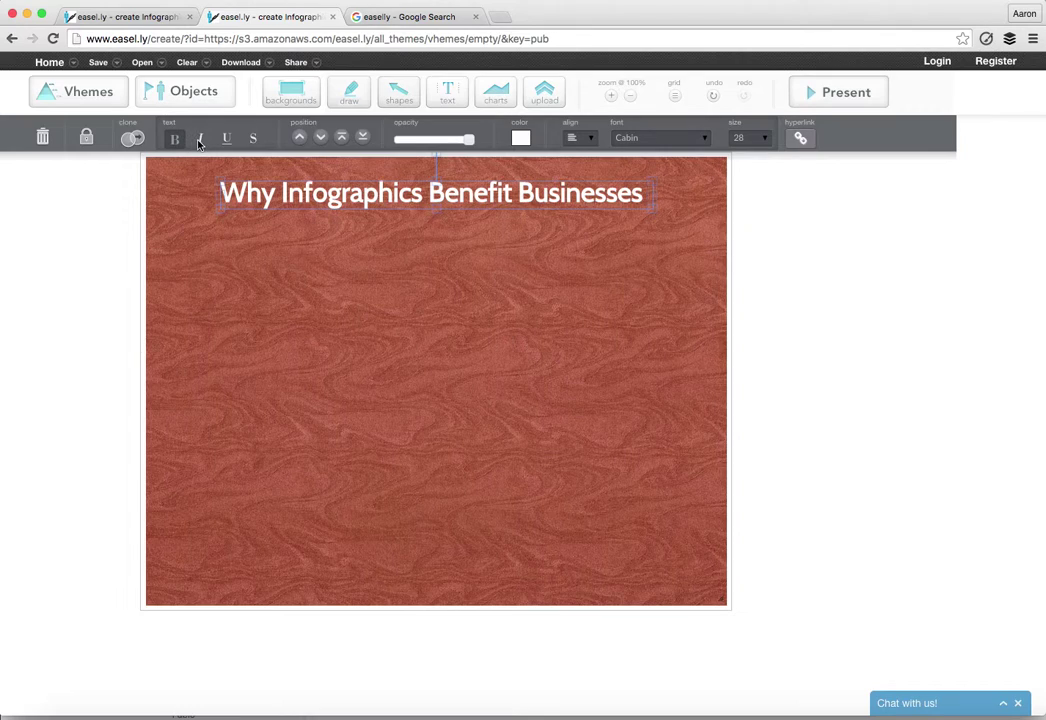
left_click(255, 139)
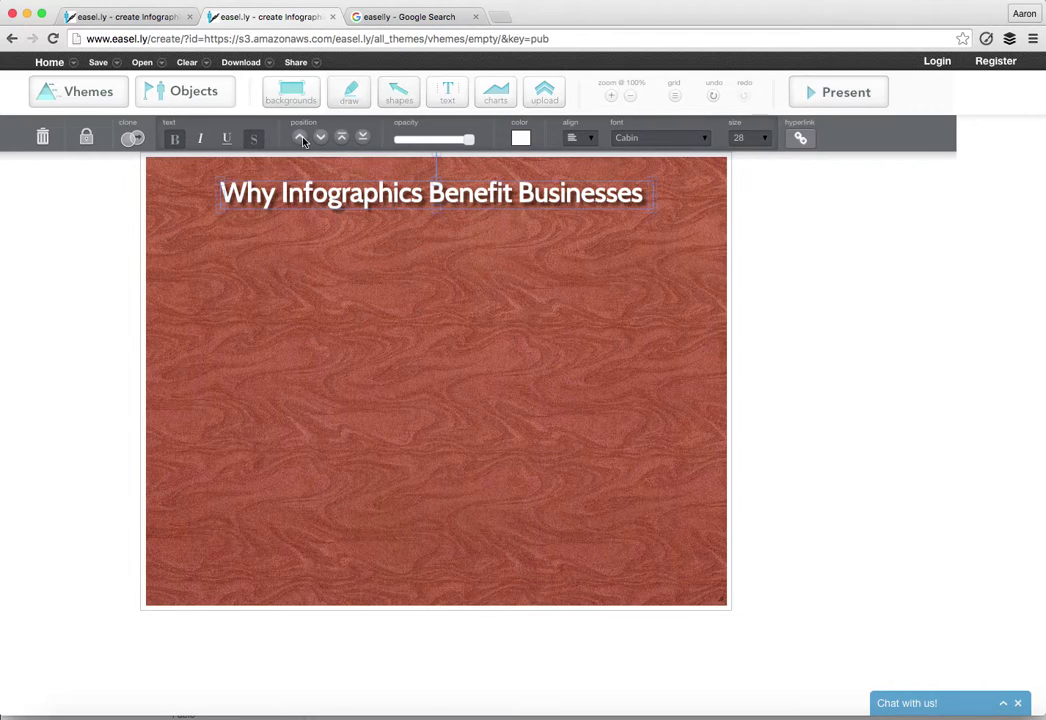
left_click(801, 142)
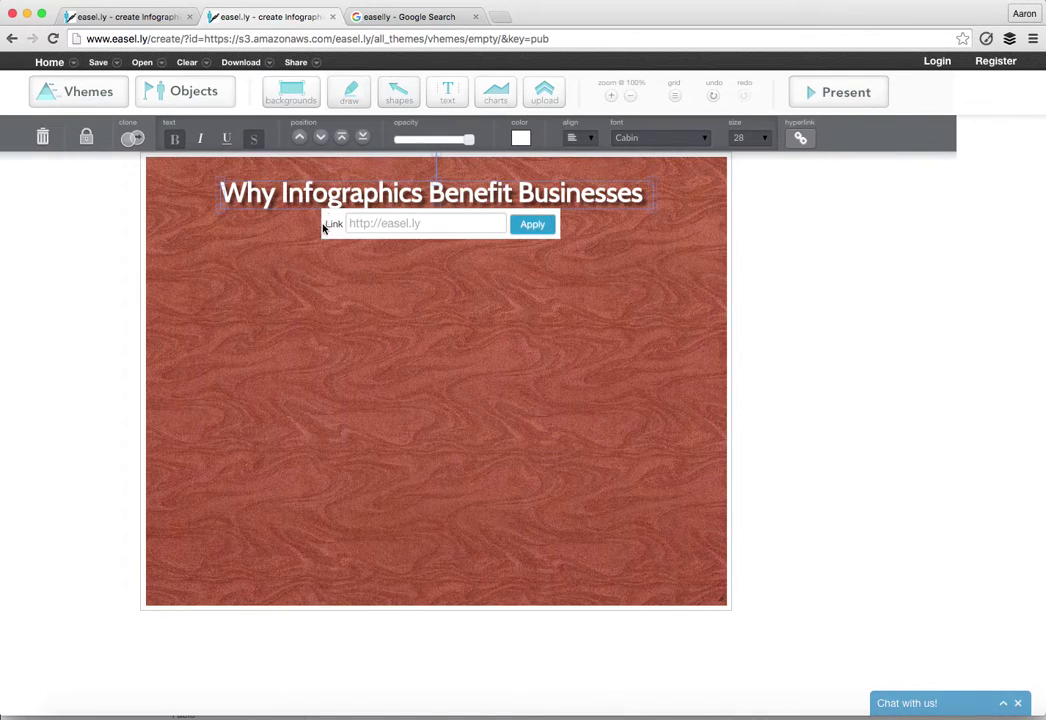
left_click(531, 267)
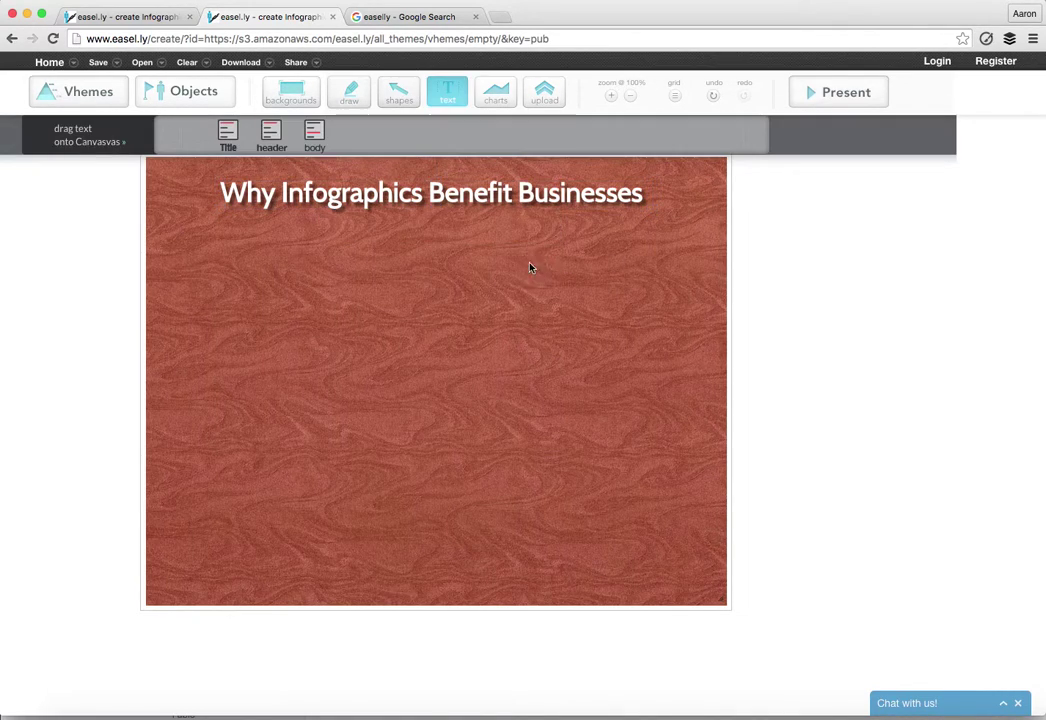
left_click(460, 201)
Step: Add a header below the title reading "Customer Engagement"
left_click(446, 90)
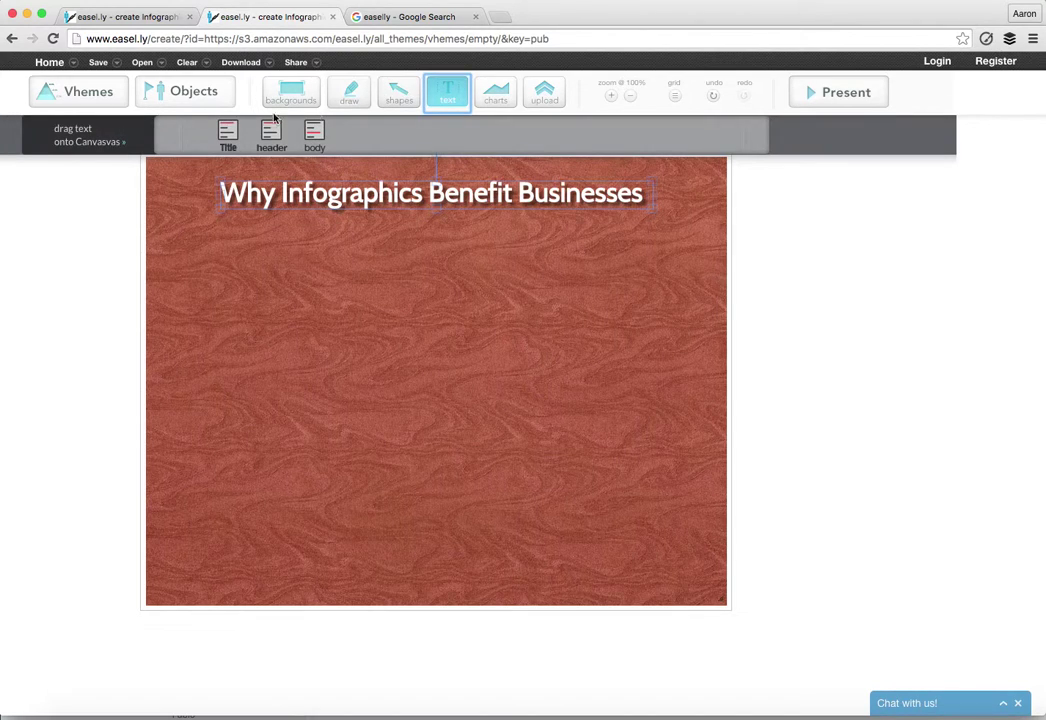
left_click_drag(271, 132, 318, 257)
double_click(318, 259)
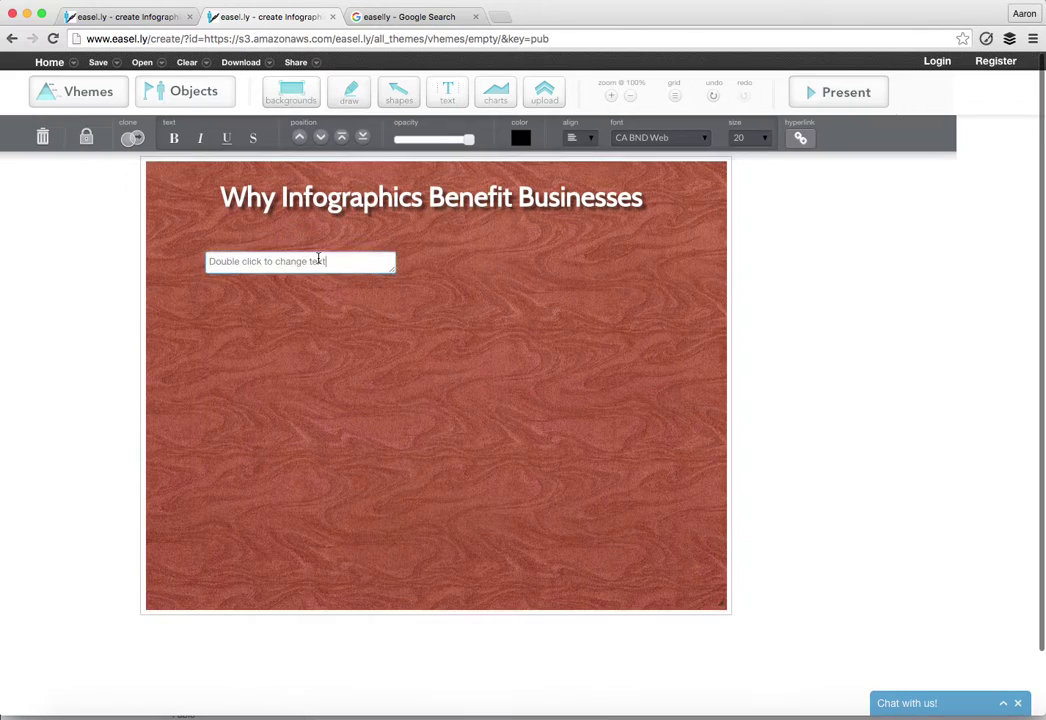
triple_click(320, 259)
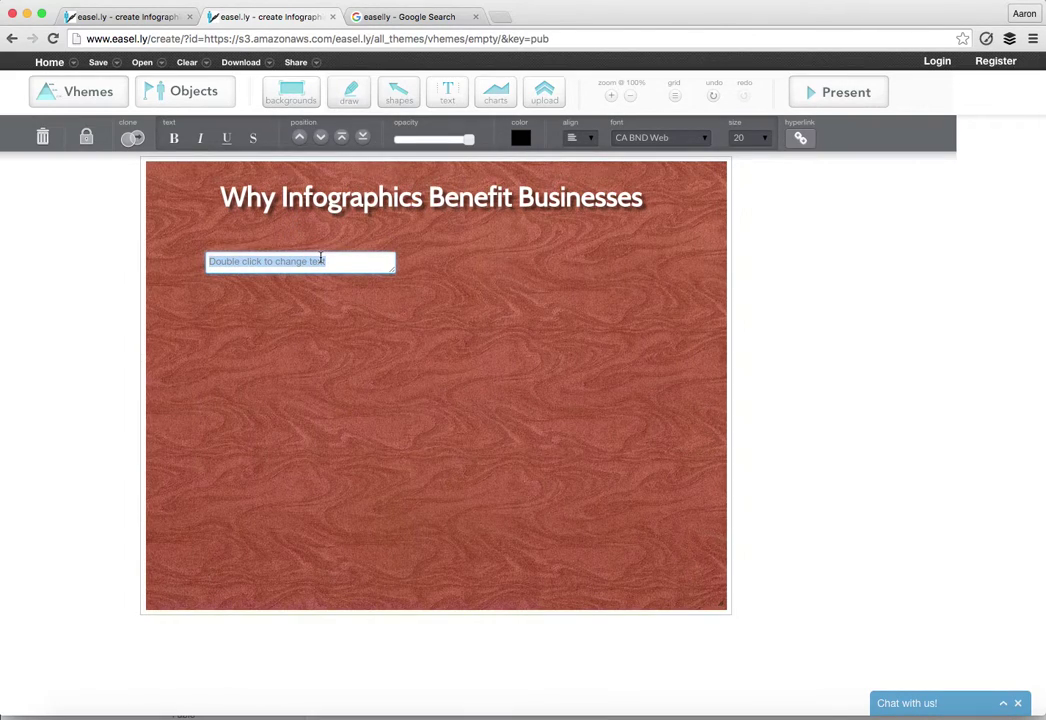
type("Customer Engagement")
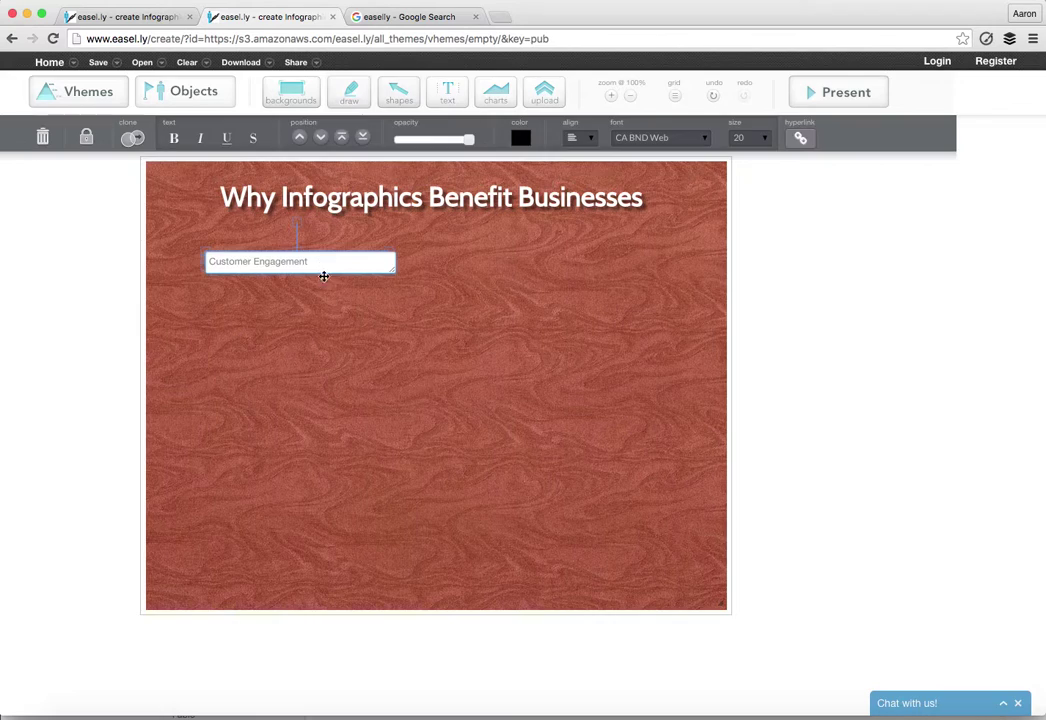
left_click(322, 278)
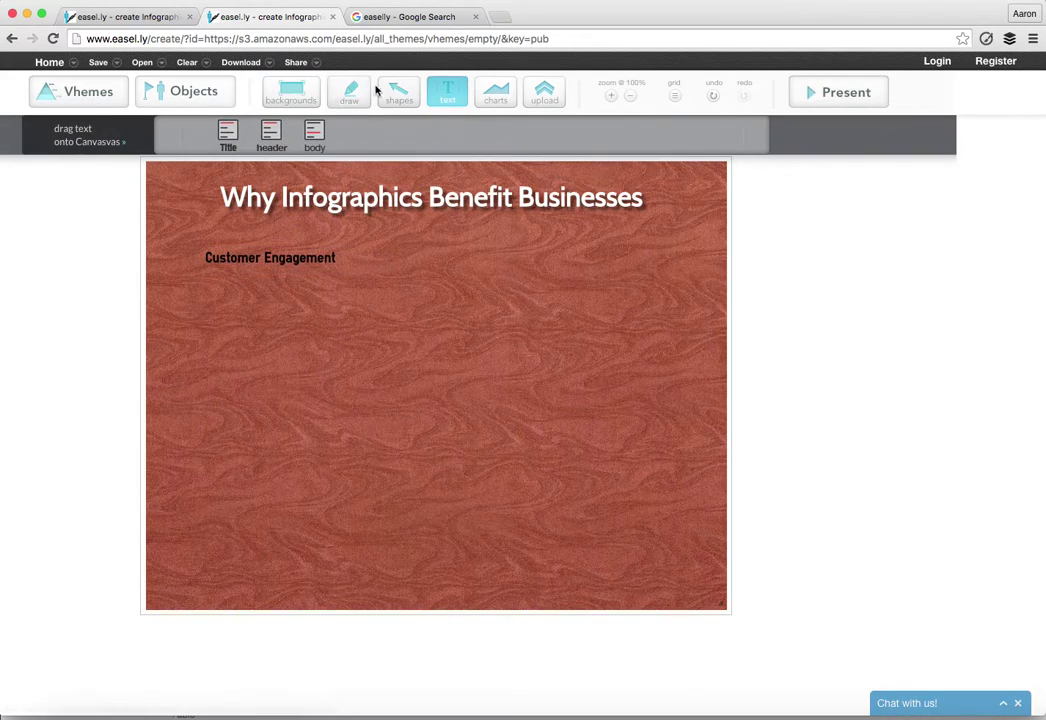
Step: Add a second header below Customer Engagement reading "Professional Look"
left_click_drag(269, 132, 269, 318)
double_click(269, 318)
key("BackSpace")
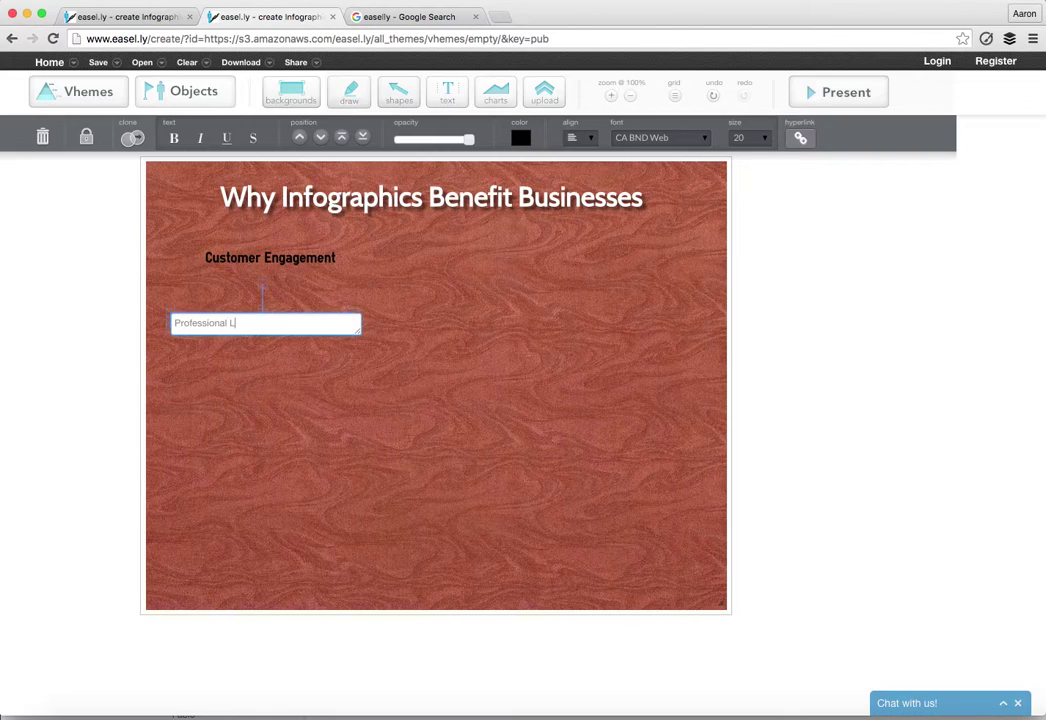
left_click(288, 357)
Step: Add a third header below Professional Look reading "Resourceful Information For The Customer"
left_click_drag(271, 135, 264, 415)
left_click_drag(280, 373, 280, 392)
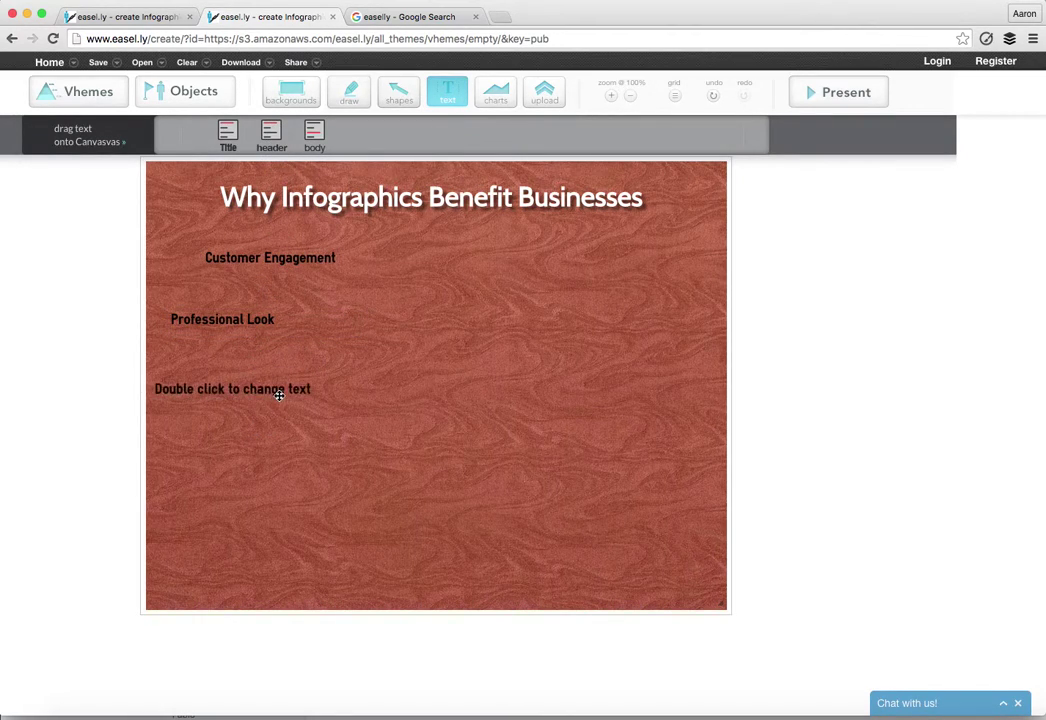
double_click(279, 393)
type("Resourceful Informat")
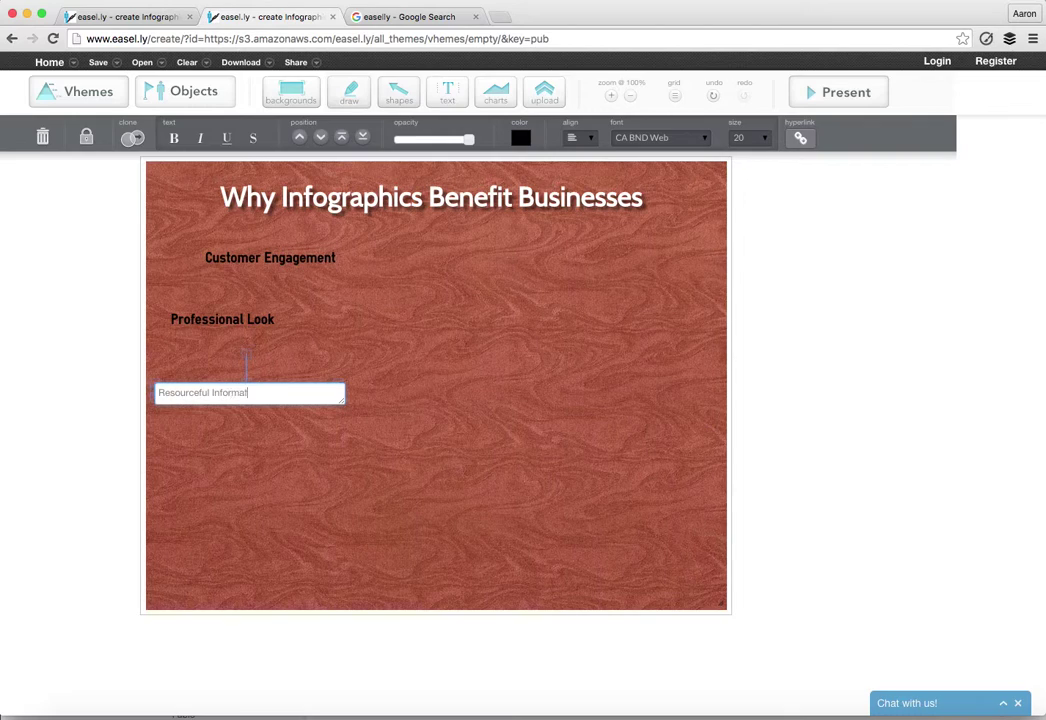
type("ion For The Cus")
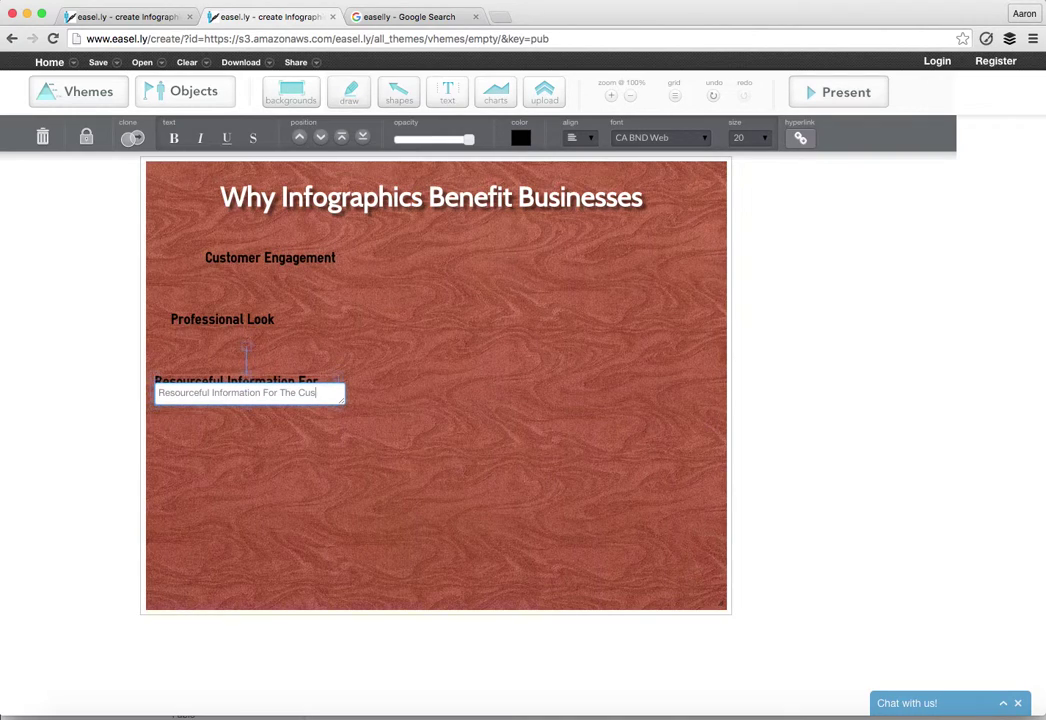
left_click(294, 412)
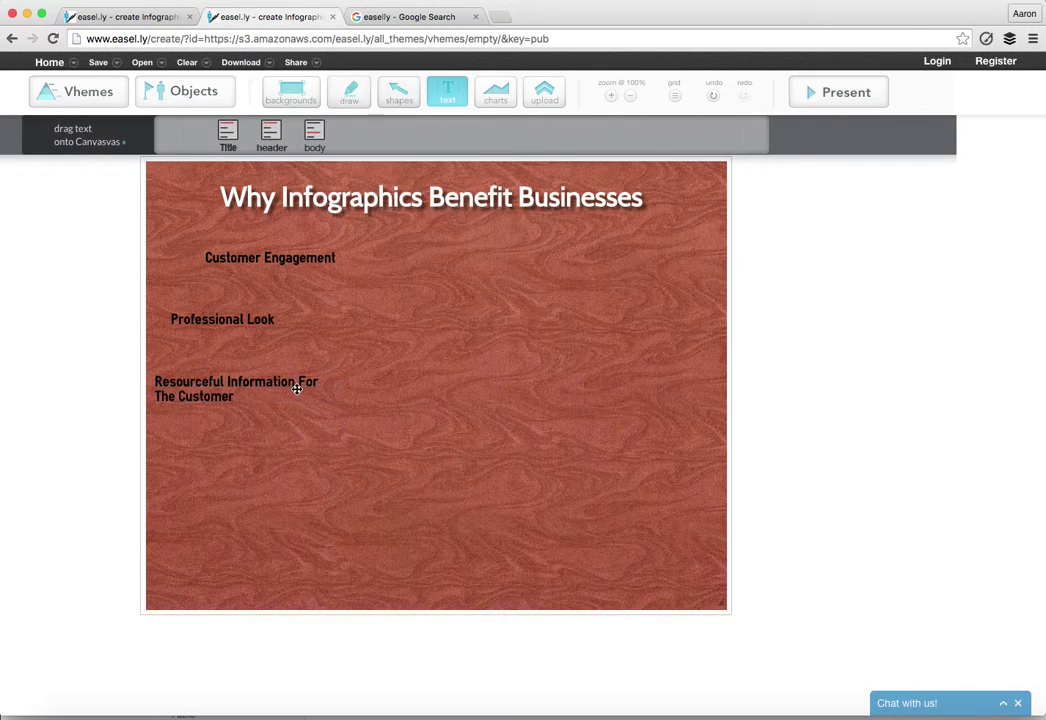
Step: Widen the third header to fit one line and left-align the two lower headers with Customer Engagement
left_click(320, 386)
left_click_drag(342, 390, 411, 385)
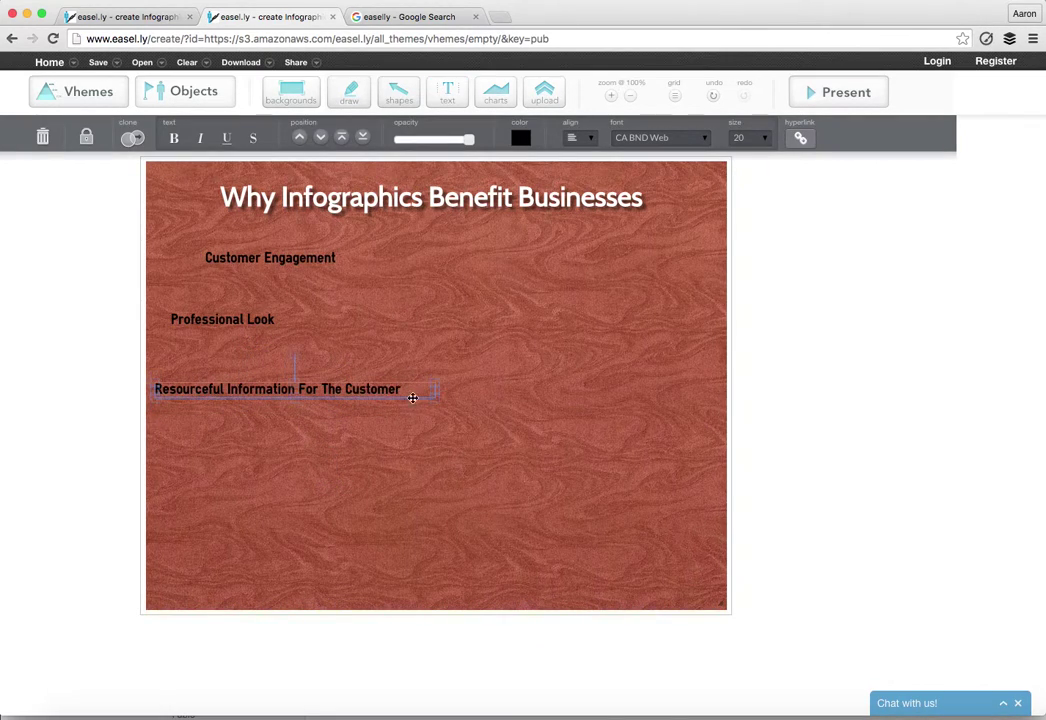
left_click_drag(240, 318, 280, 315)
left_click_drag(258, 388, 309, 376)
Step: Format the Customer Engagement header in bold, white Cabin text
left_click(298, 250)
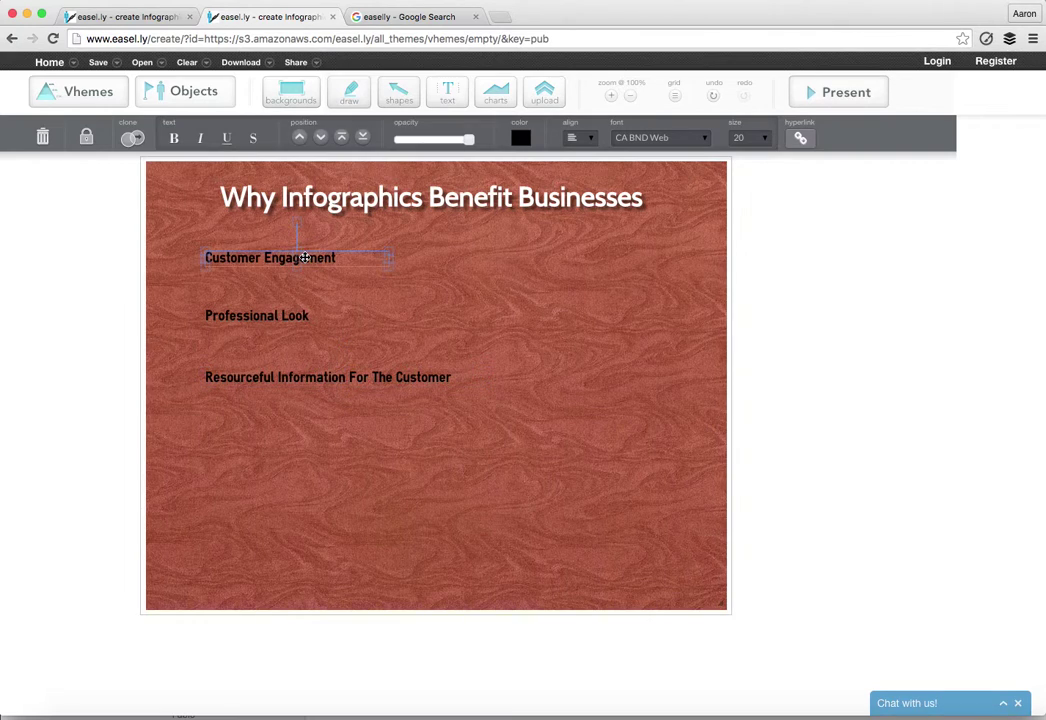
left_click(660, 137)
scroll(693, 246, "down", 3)
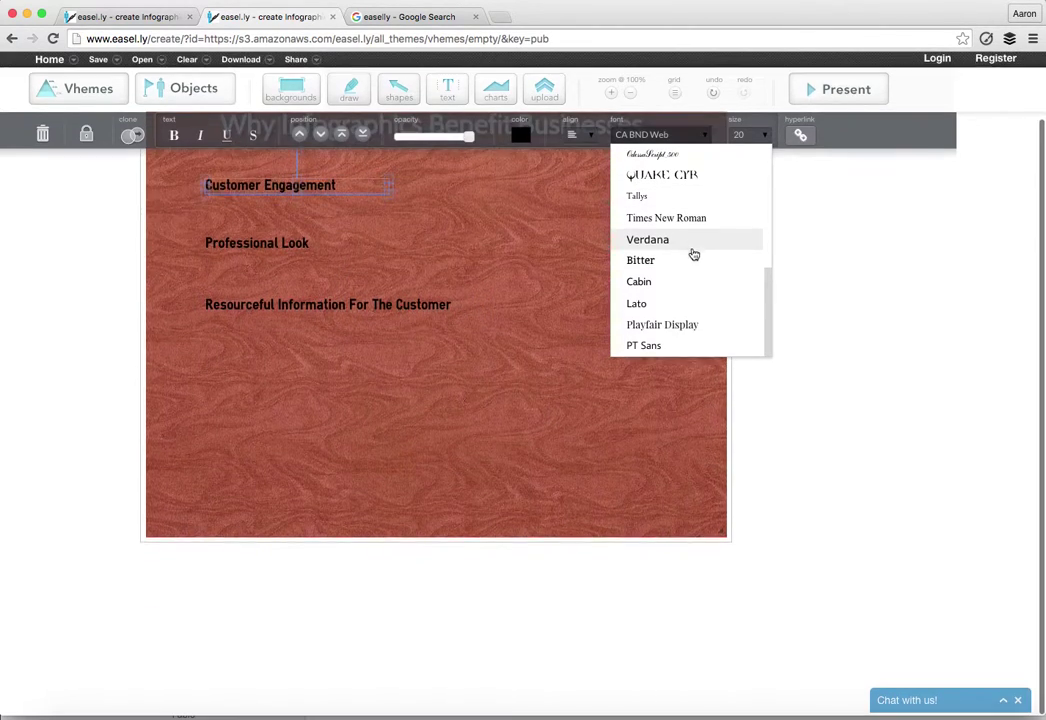
scroll(635, 312, "up", 5)
scroll(655, 320, "down", 1)
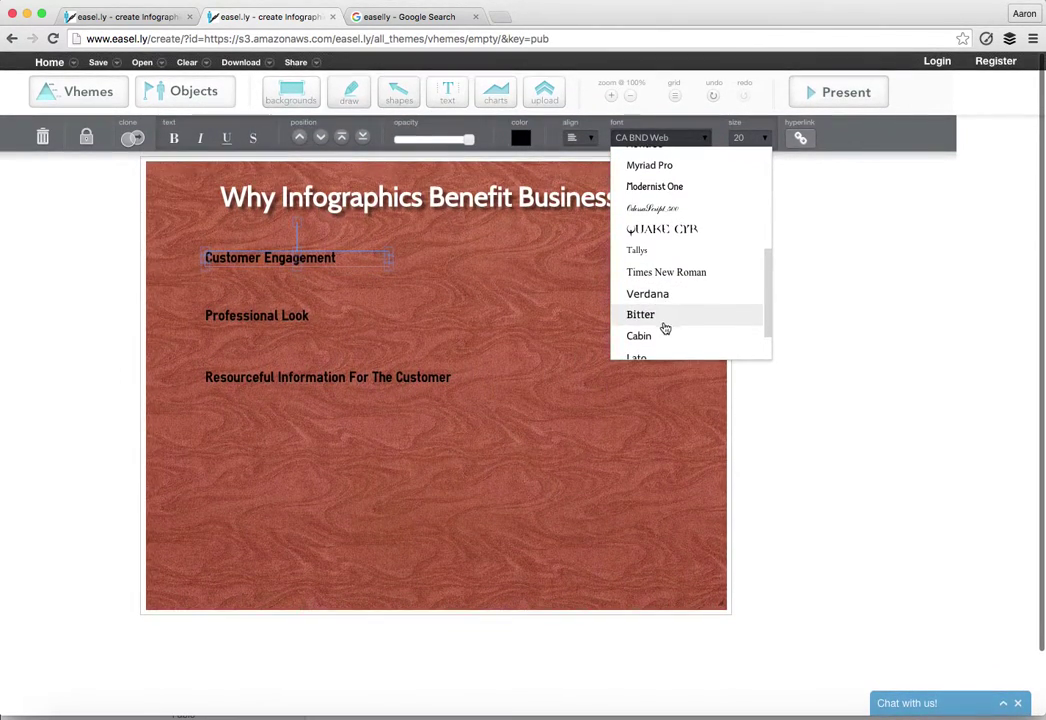
left_click(667, 334)
left_click(174, 139)
left_click(521, 139)
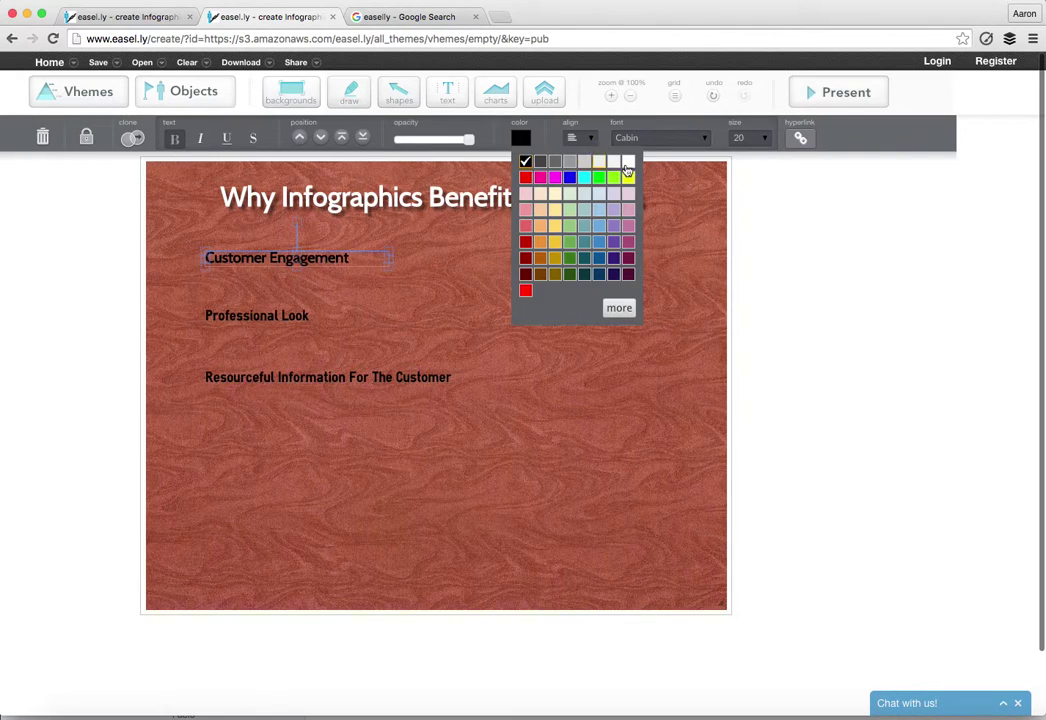
left_click(627, 165)
Step: Change the Professional Look header to the Cabin font and colour it white
left_click(296, 315)
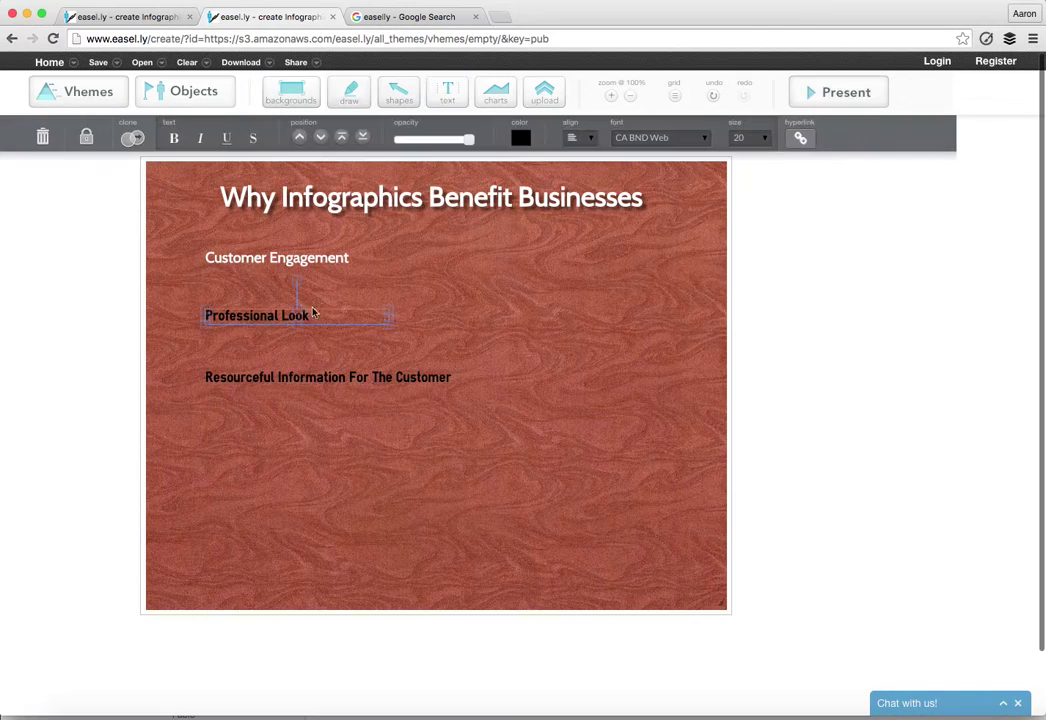
left_click(682, 140)
left_click(640, 336)
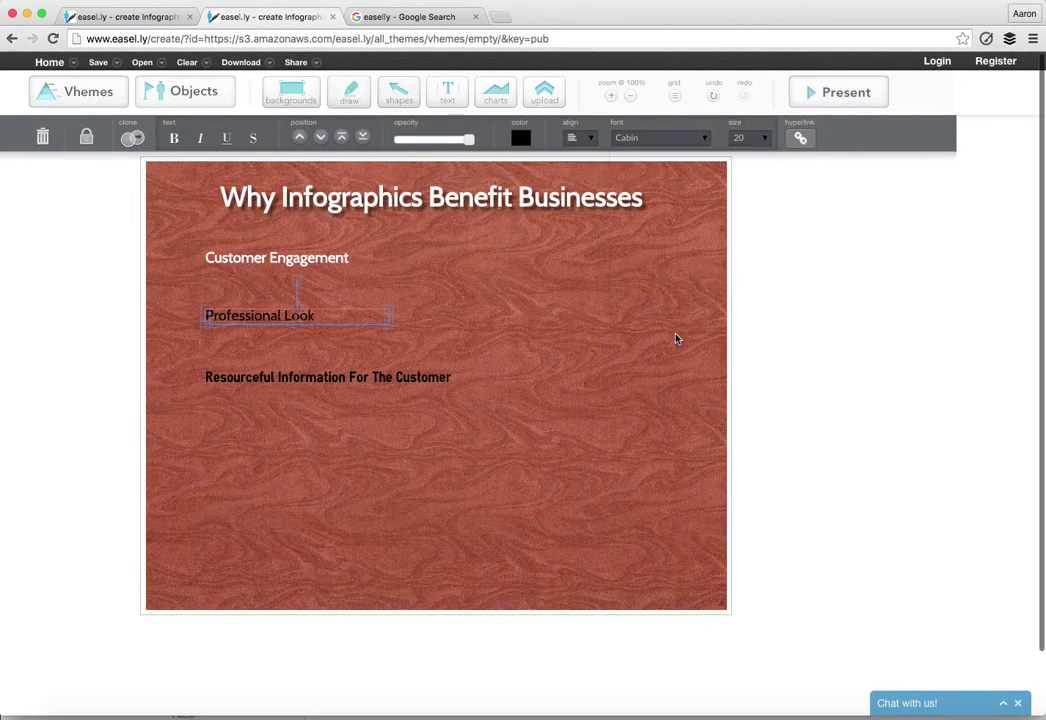
left_click(521, 139)
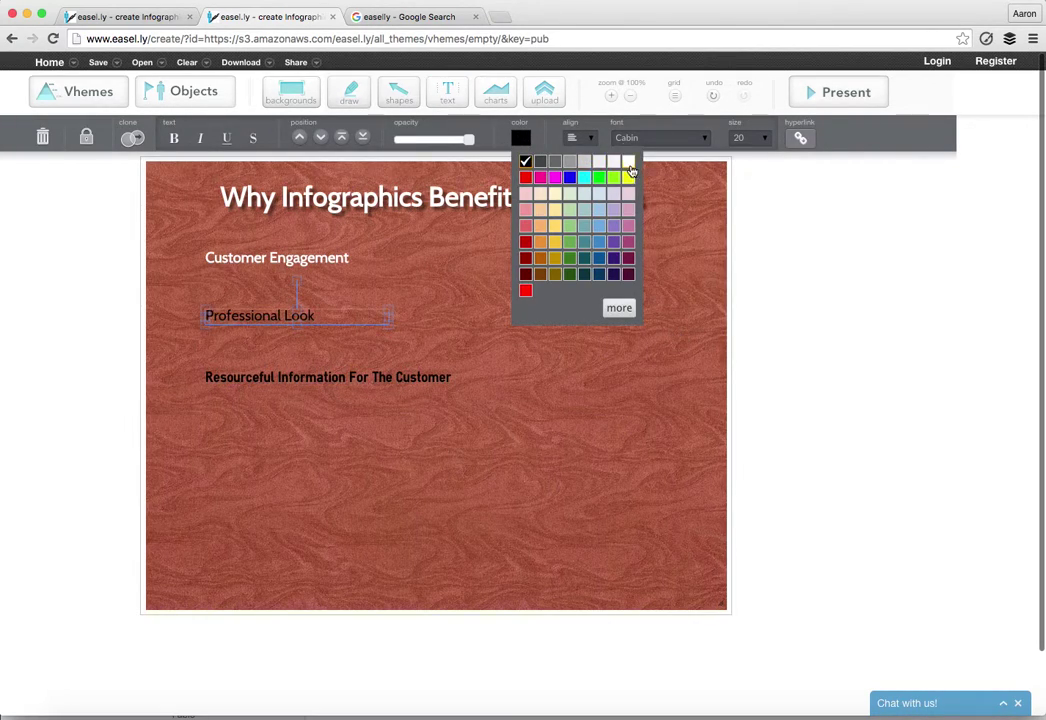
left_click(627, 162)
Step: Format the Resourceful Information For The Customer header in bold, white Cabin text
left_click(298, 363)
left_click(294, 376)
left_click(679, 141)
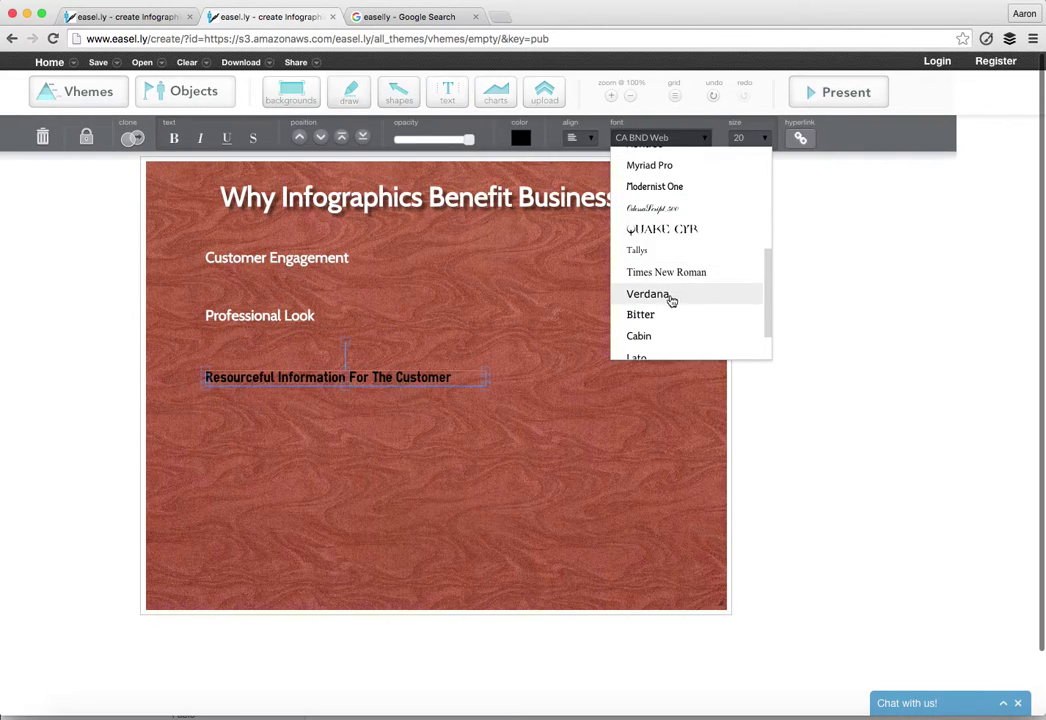
left_click(669, 336)
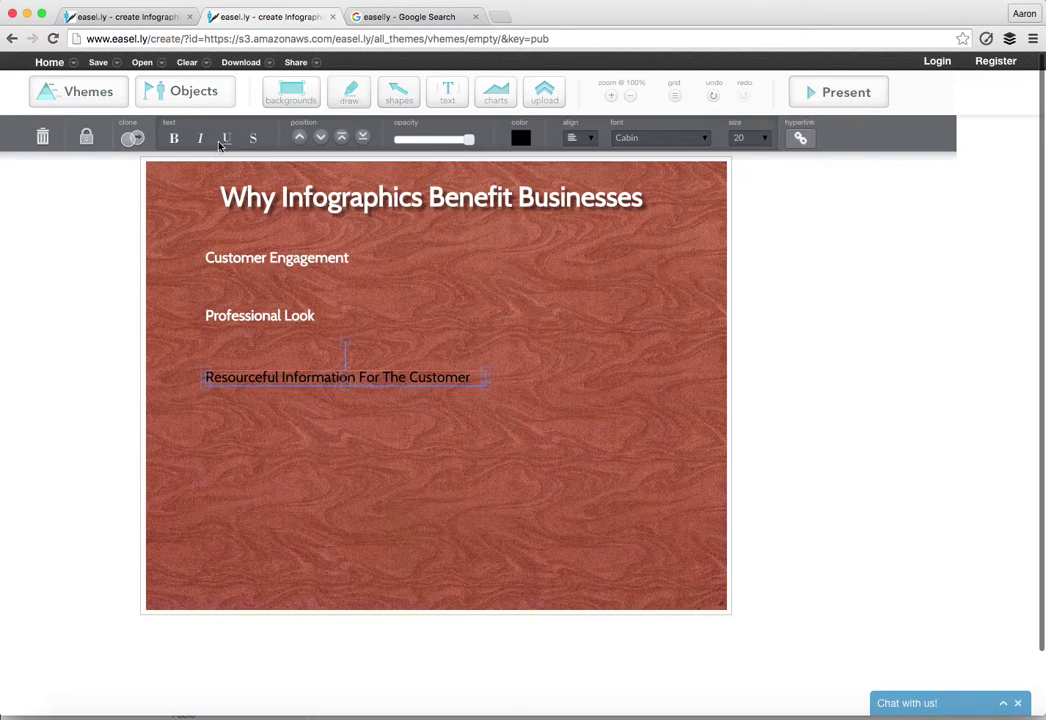
left_click(174, 139)
left_click(520, 138)
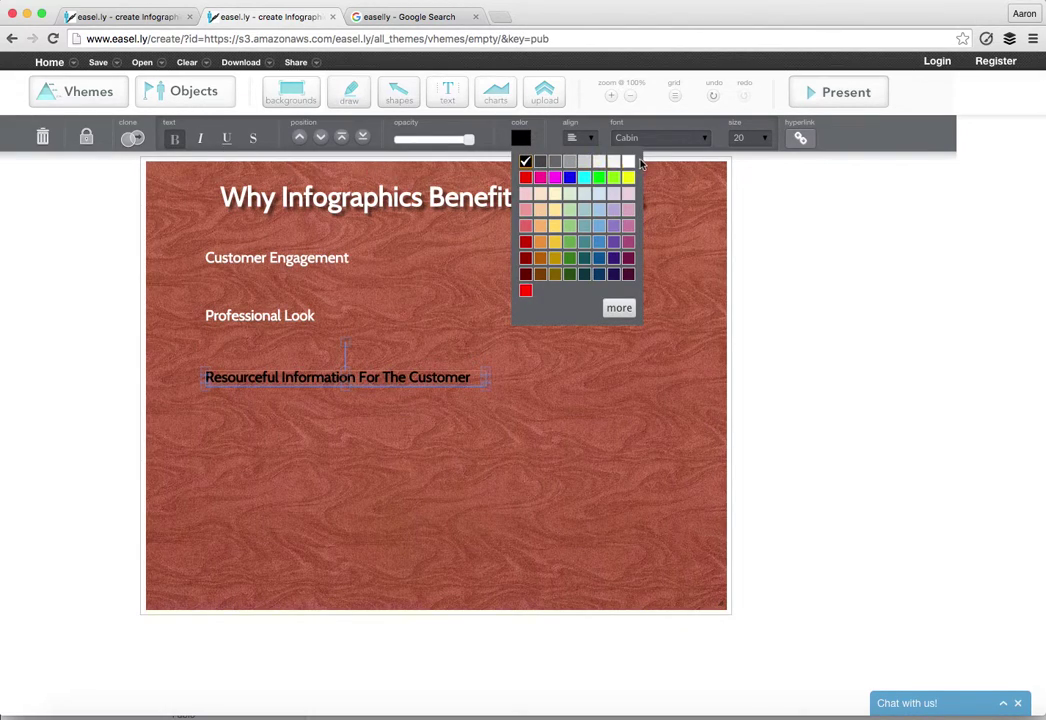
left_click(624, 160)
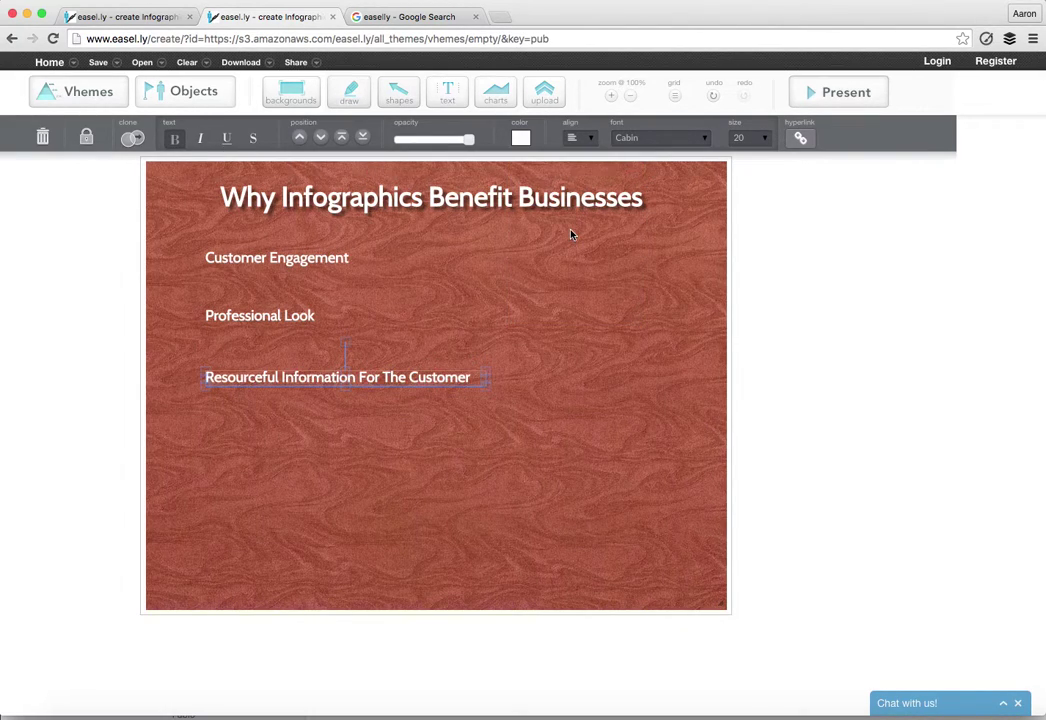
Step: Upload chart-512.png and customer.png, placing the customer image beside the headers and the chart image below them
left_click(545, 93)
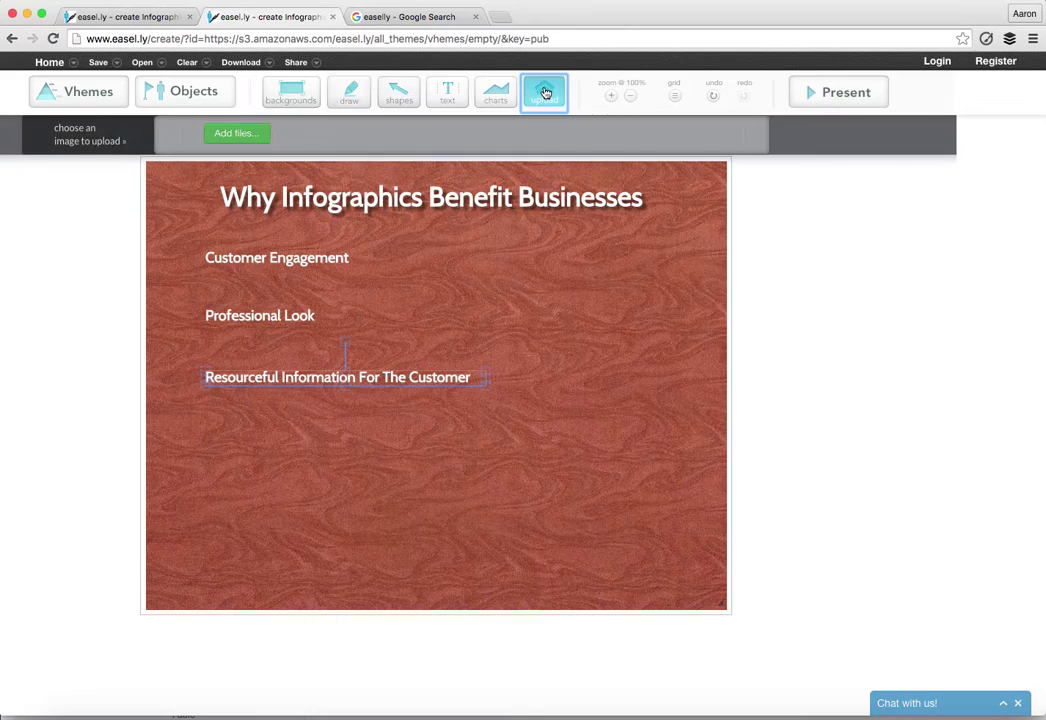
left_click(243, 135)
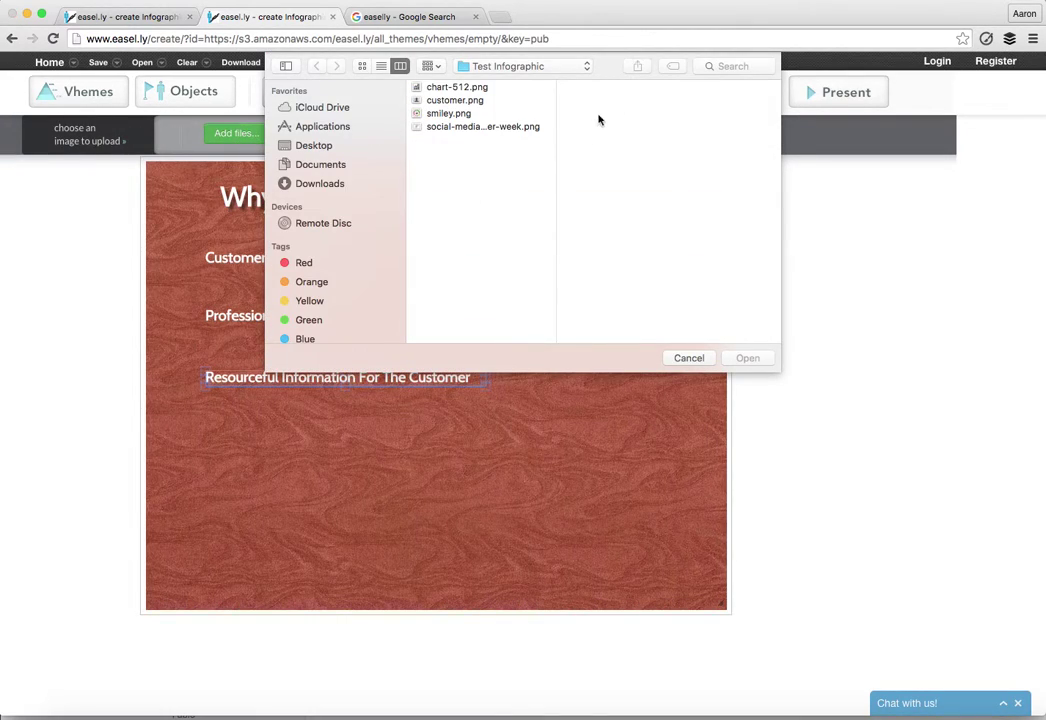
left_click(449, 88)
left_click(449, 100, "shift")
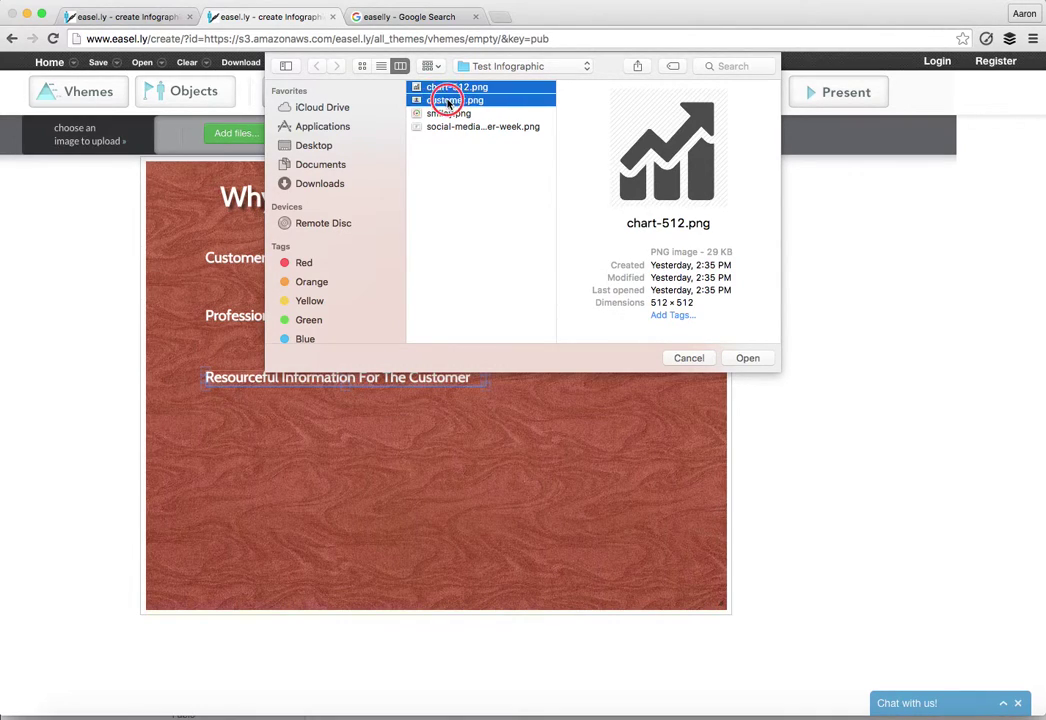
left_click(747, 358)
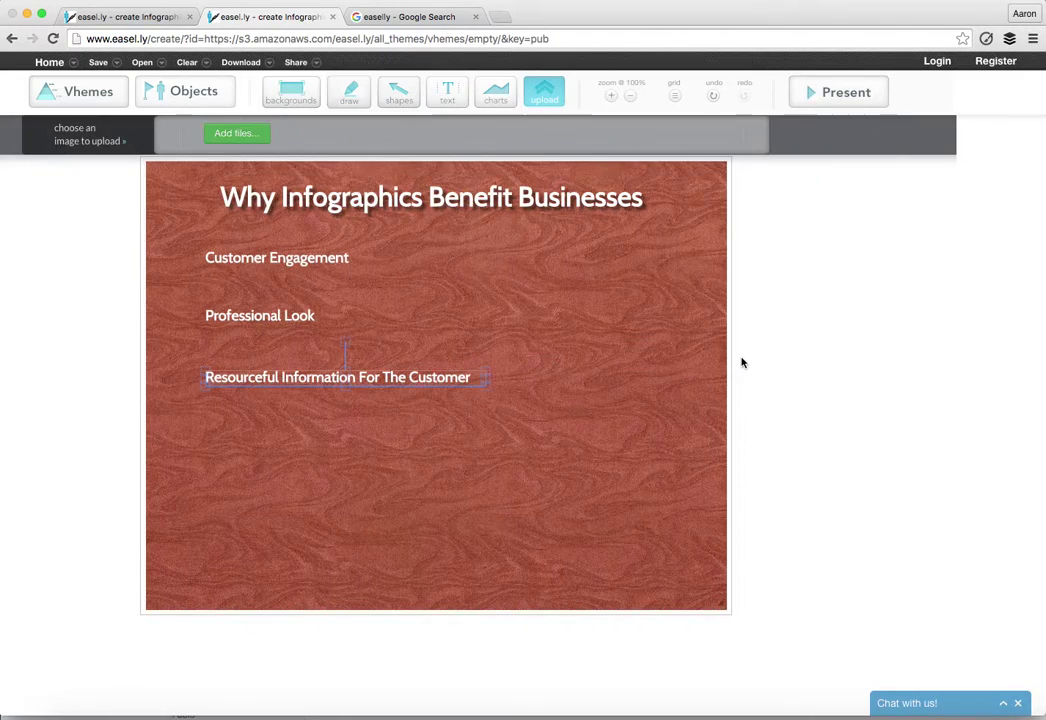
left_click_drag(125, 402, 602, 305)
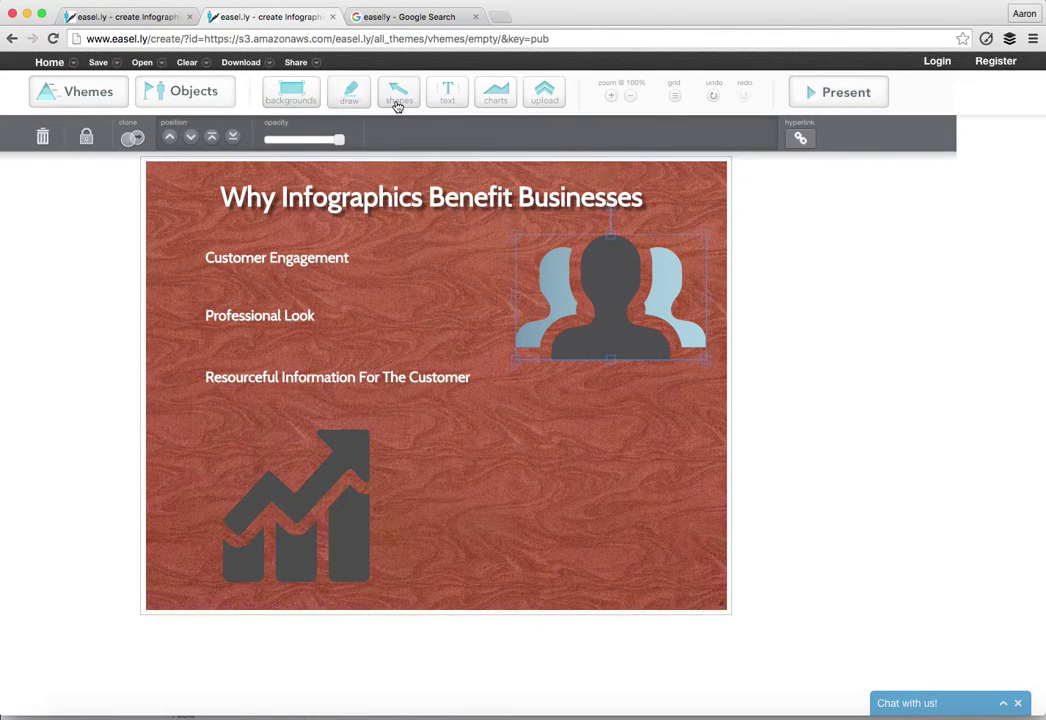
Step: Add a counterclockwise circular arrow shape, rotate it about a quarter turn, and position it below the customer image
left_click(404, 99)
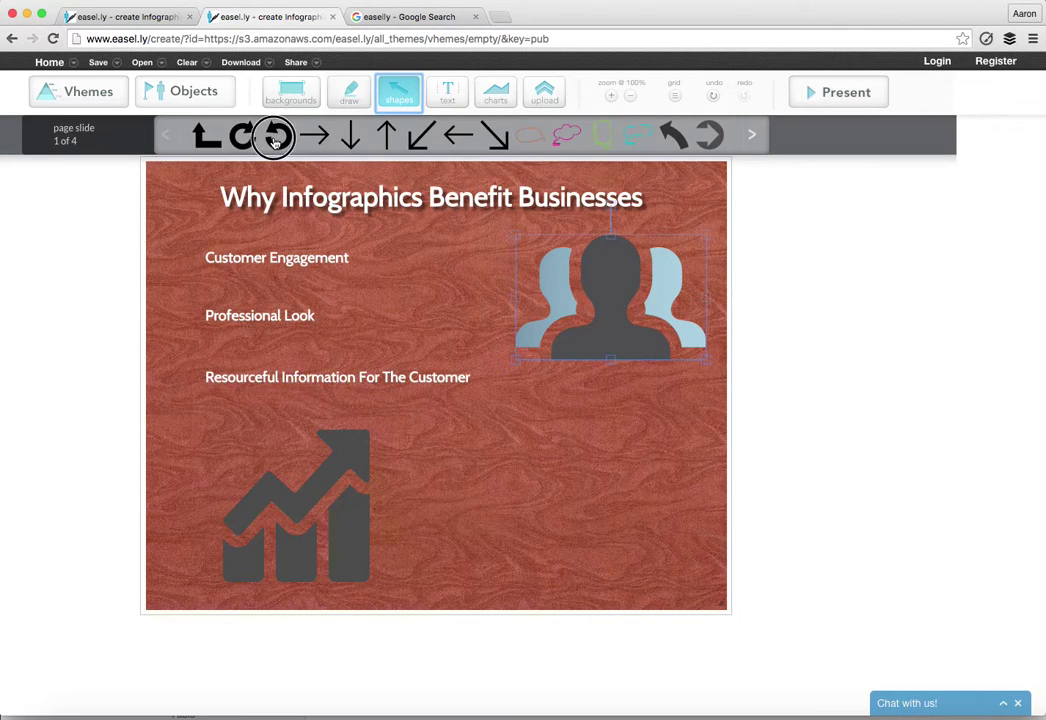
left_click_drag(275, 140, 601, 451)
left_click_drag(633, 411, 649, 470)
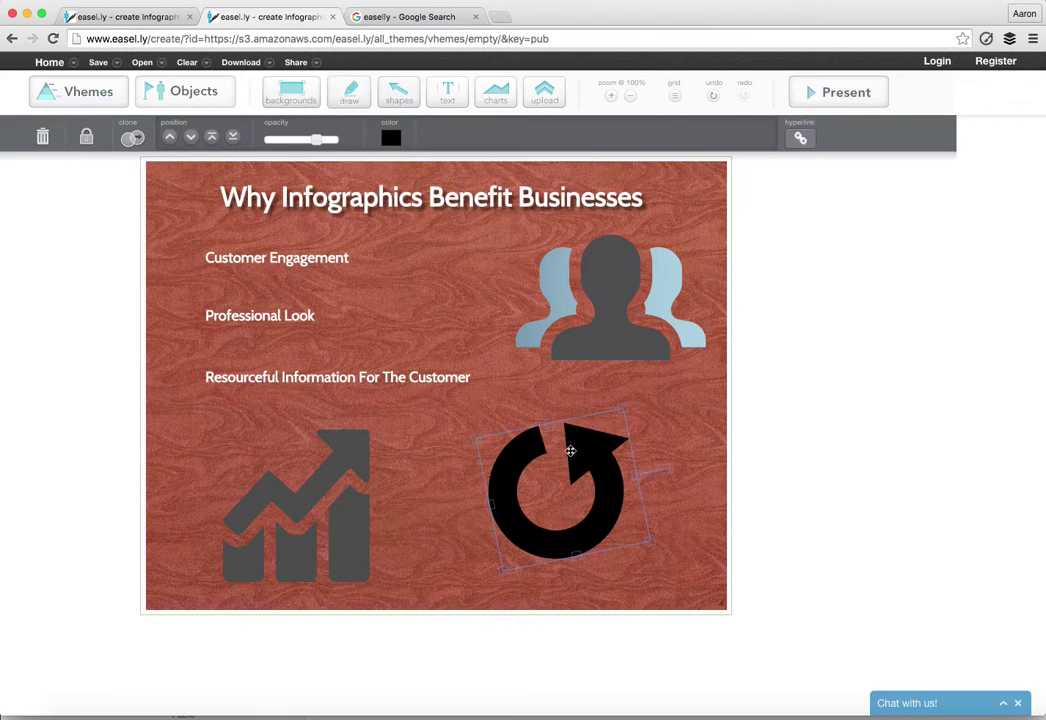
left_click_drag(595, 455, 619, 465)
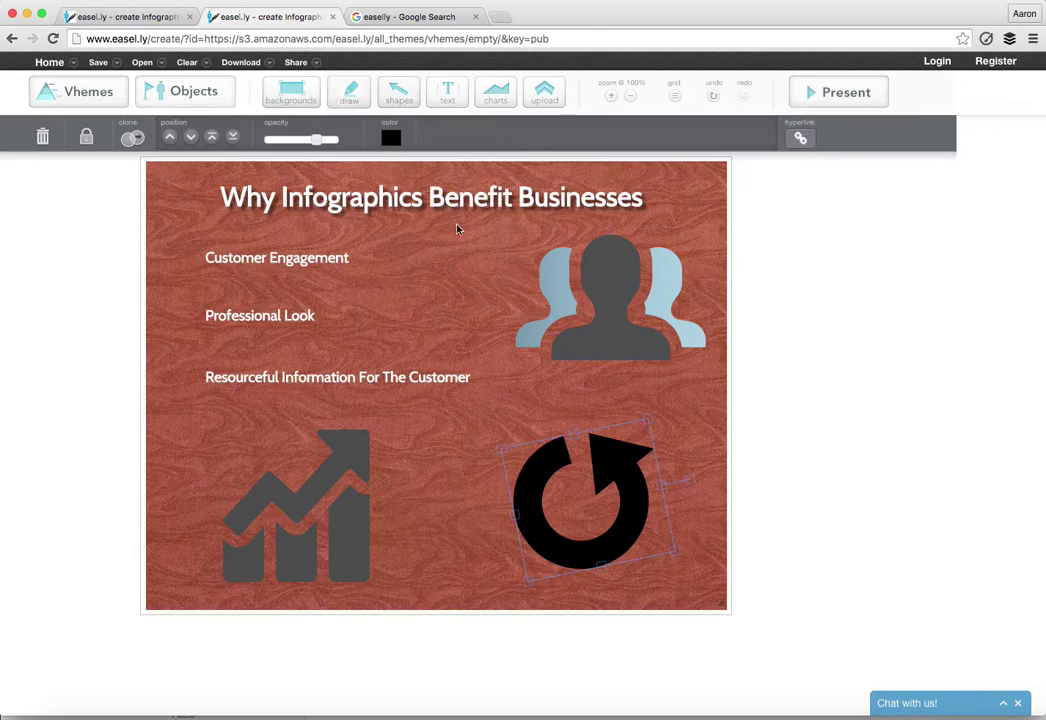
left_click(434, 198)
left_click(799, 139)
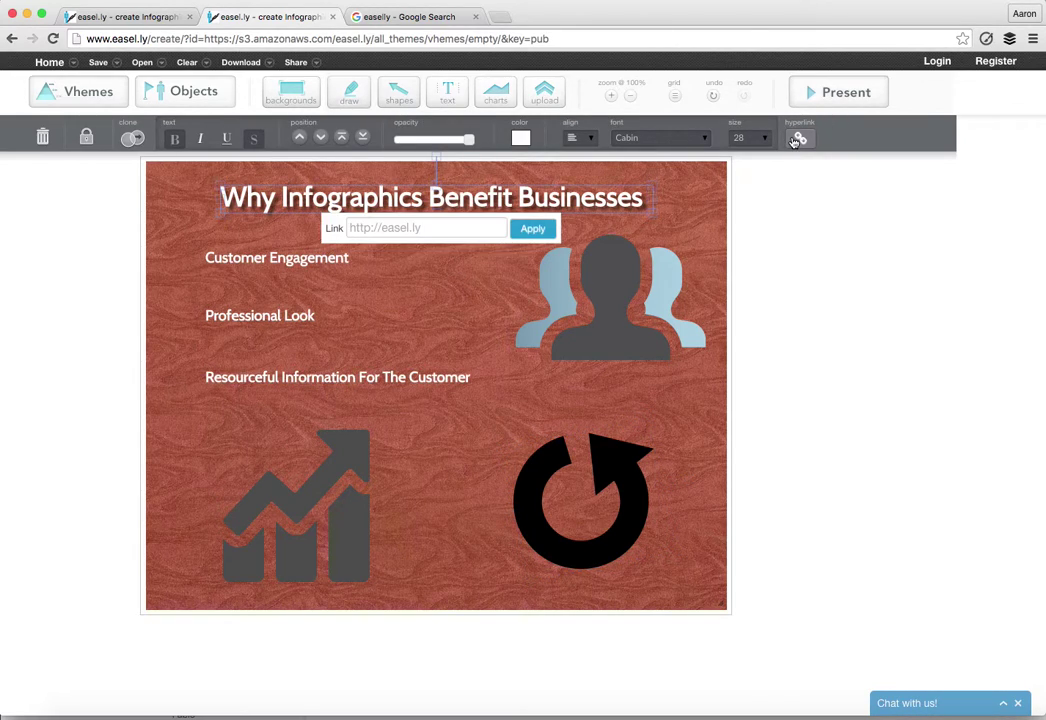
left_click(481, 227)
type("W")
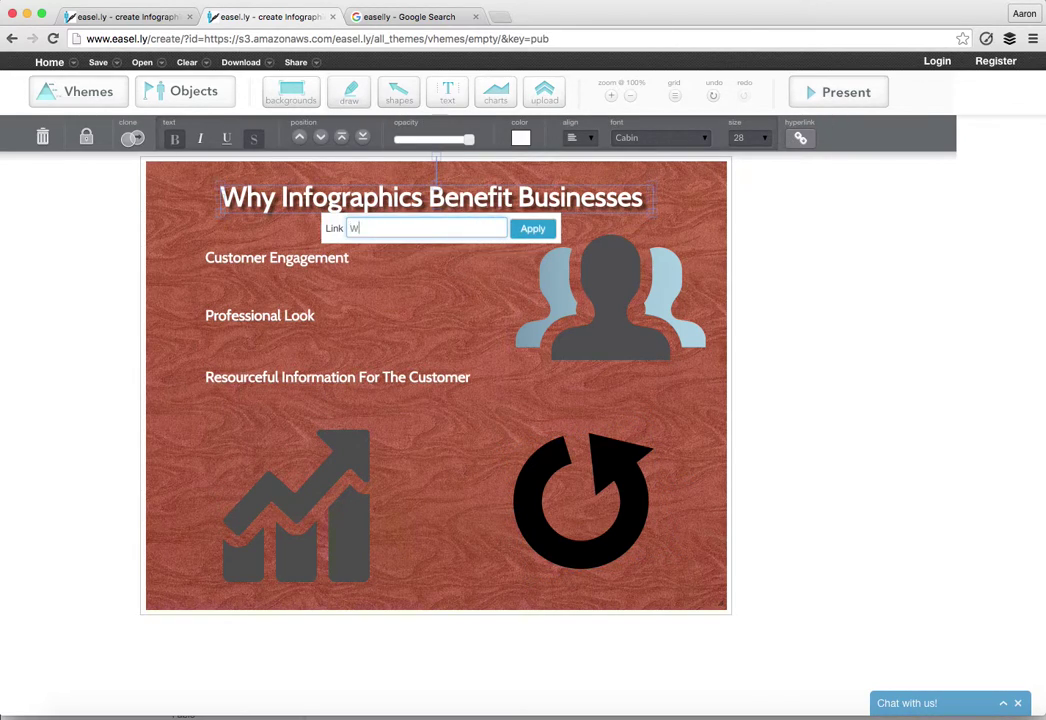
type("ww.socialmediaconnections.biz")
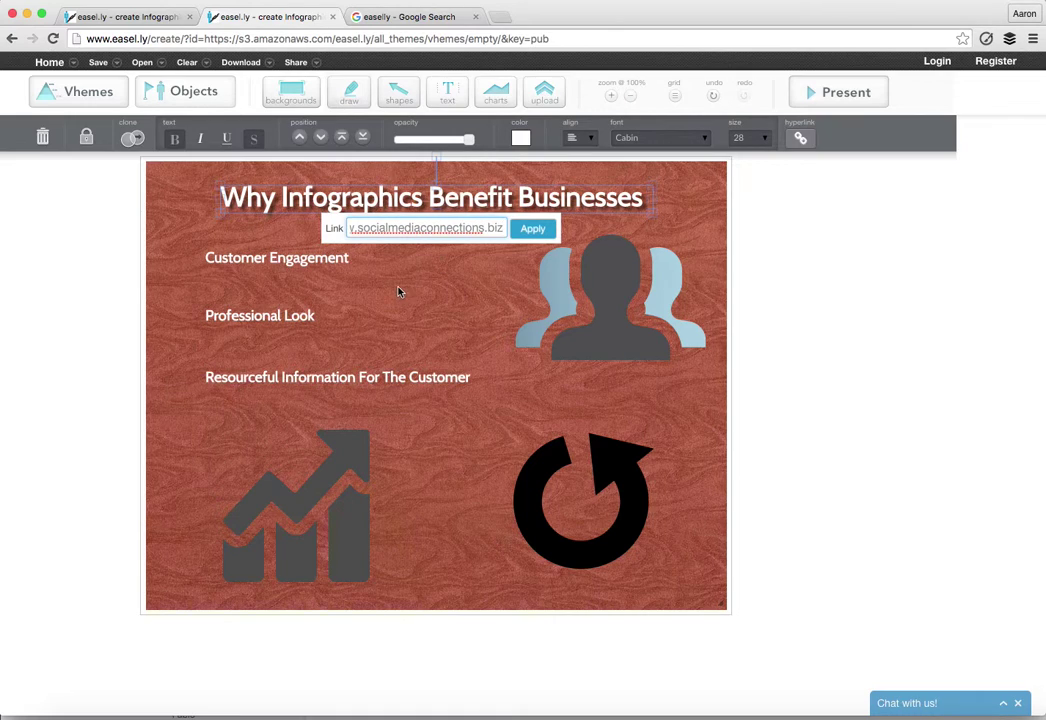
left_click(397, 291)
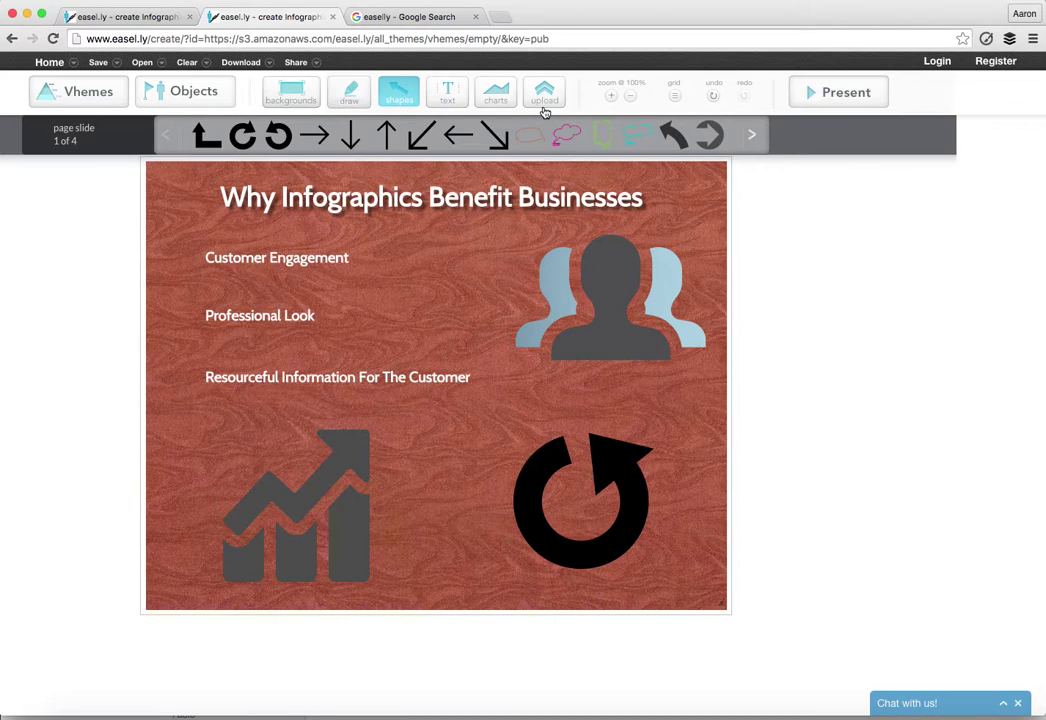
Step: Show the grid over the canvas and align the three headers along the same vertical grid line
left_click(611, 97)
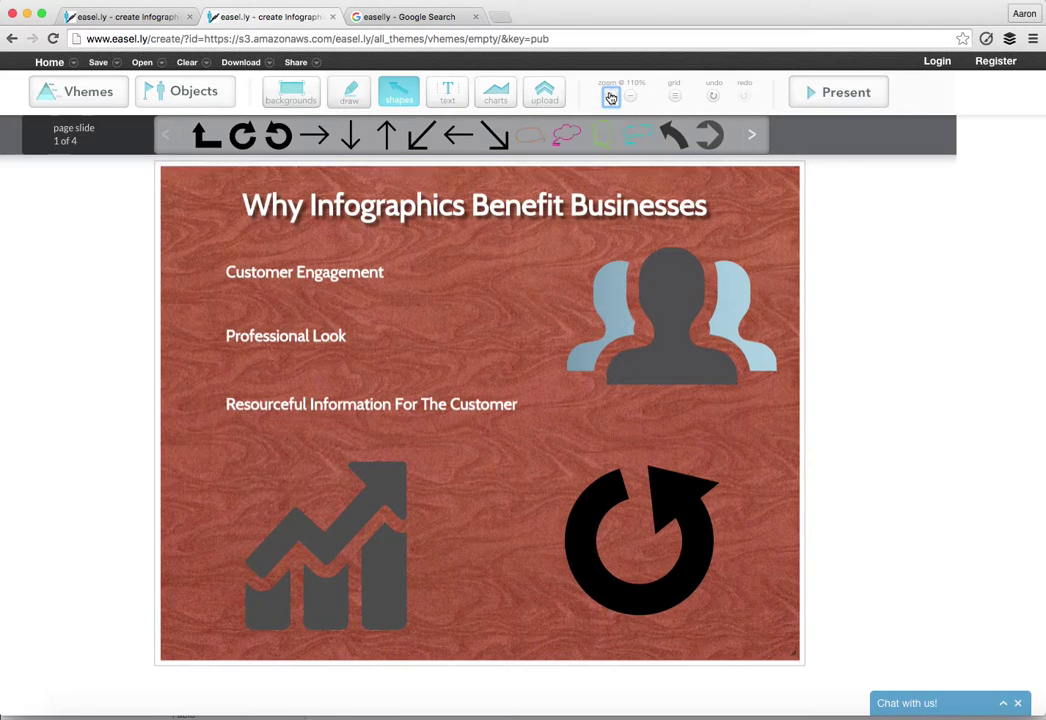
left_click(634, 99)
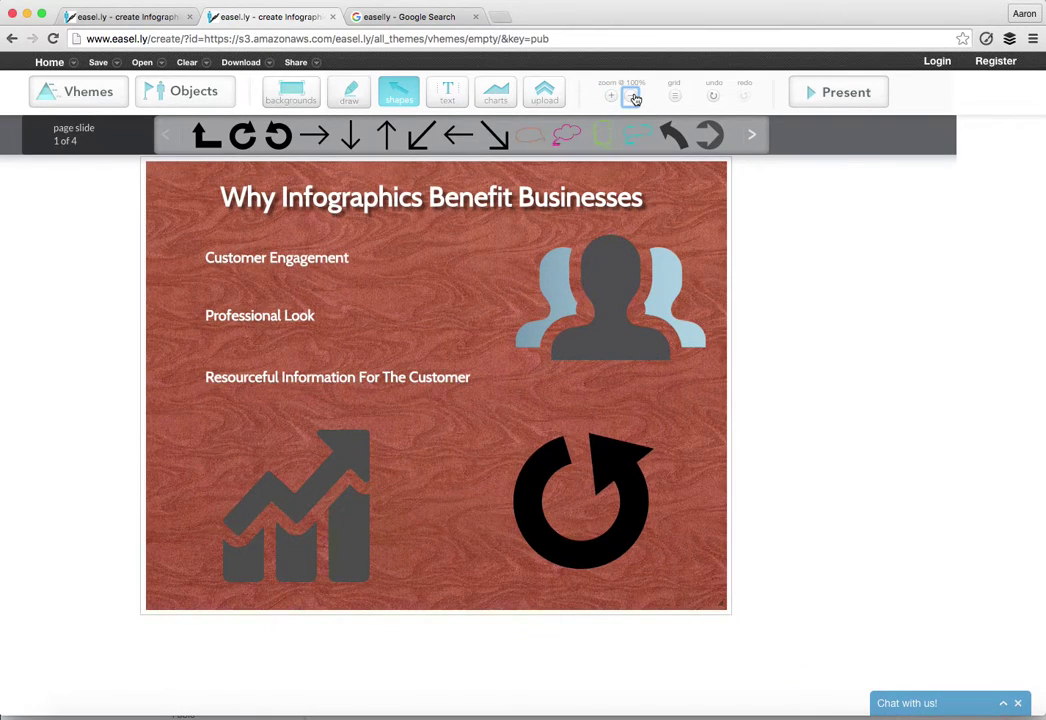
left_click(675, 96)
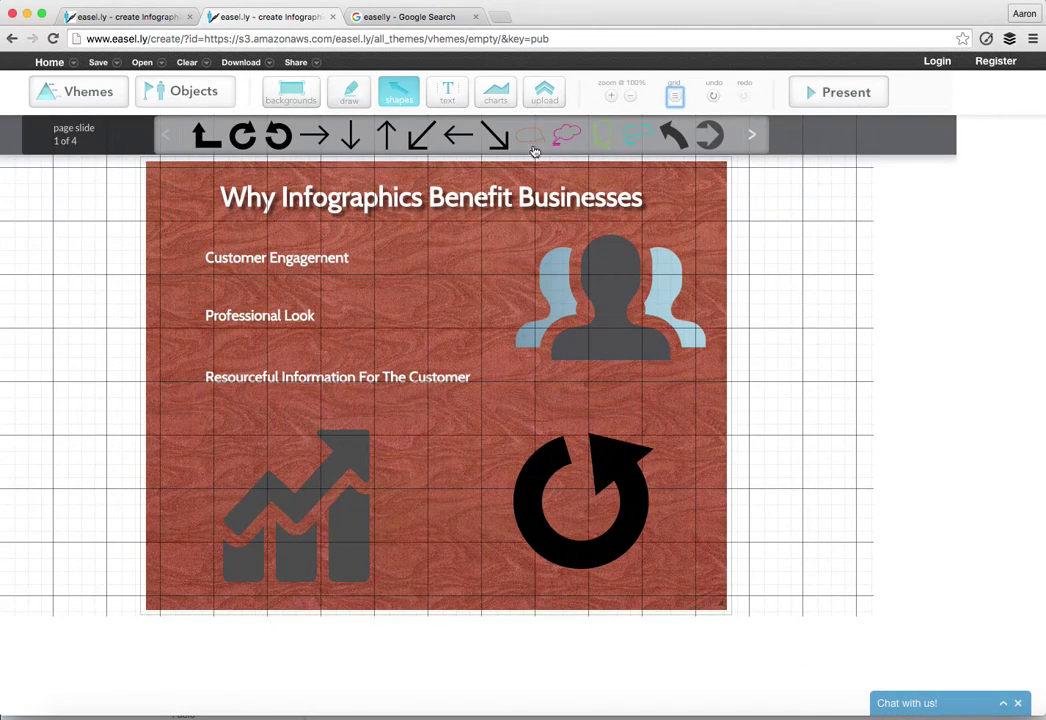
left_click_drag(242, 315, 254, 319)
left_click_drag(236, 259, 249, 262)
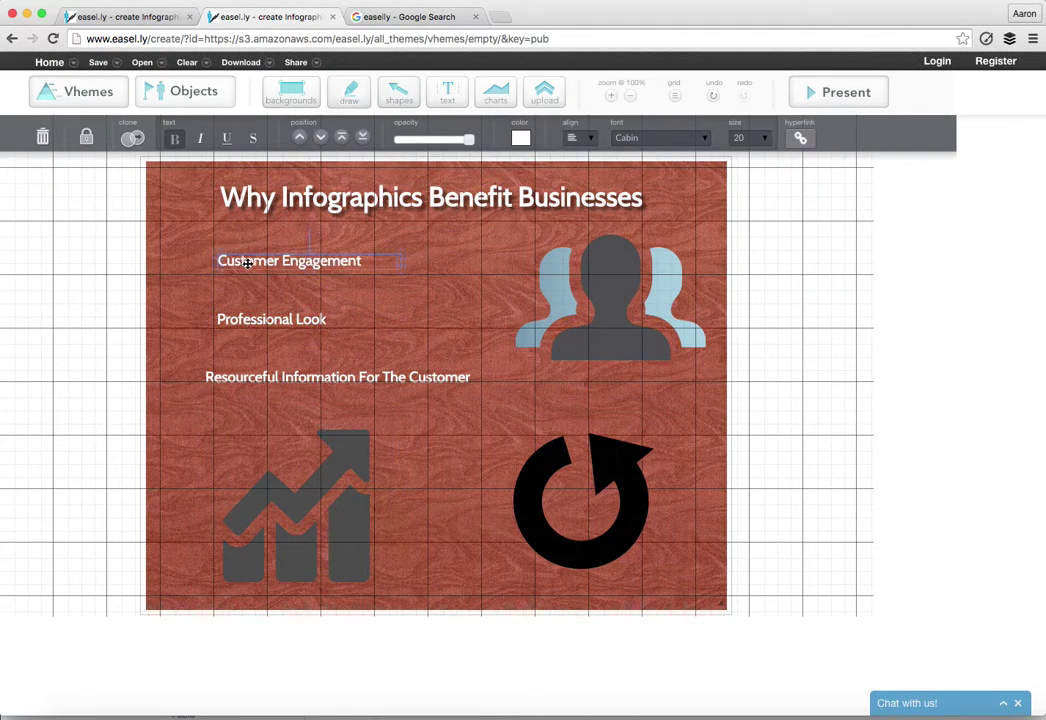
left_click_drag(282, 376, 295, 372)
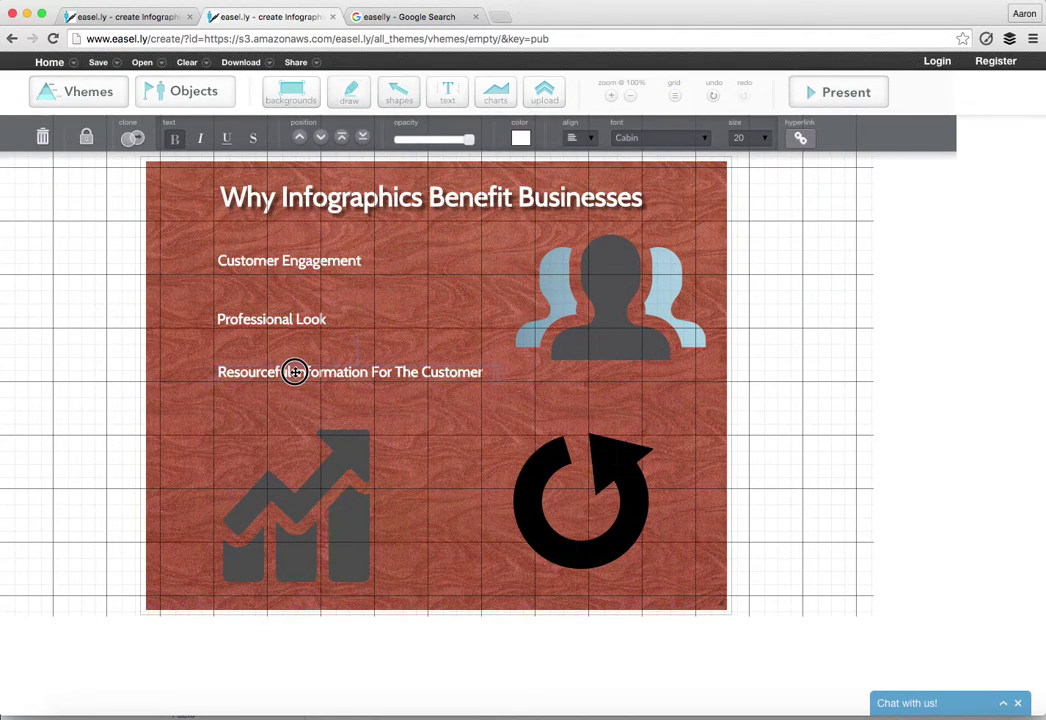
left_click(712, 95)
left_click(743, 96)
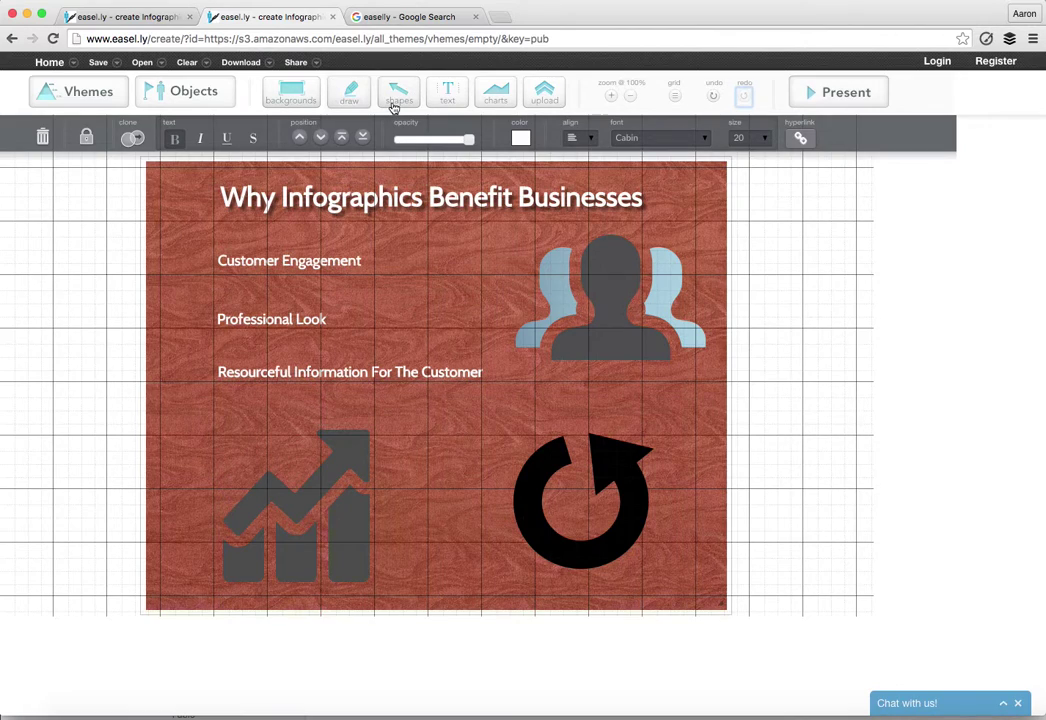
left_click(340, 96)
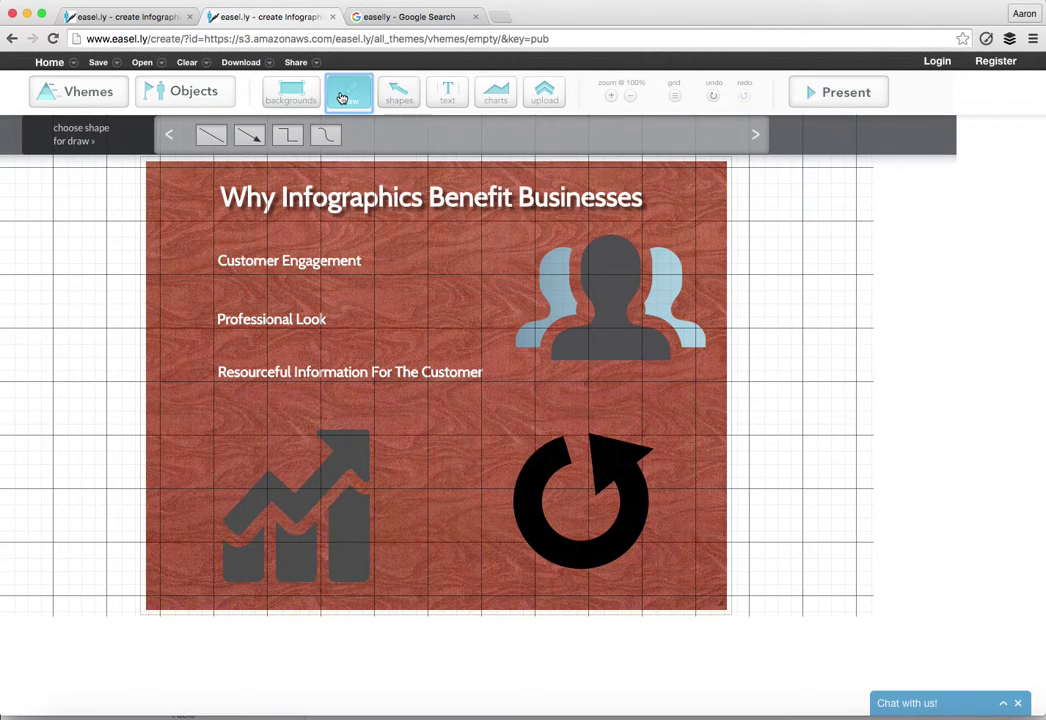
Step: Try out a pie chart on the canvas, view its editable data table, and delete the chart
left_click(492, 95)
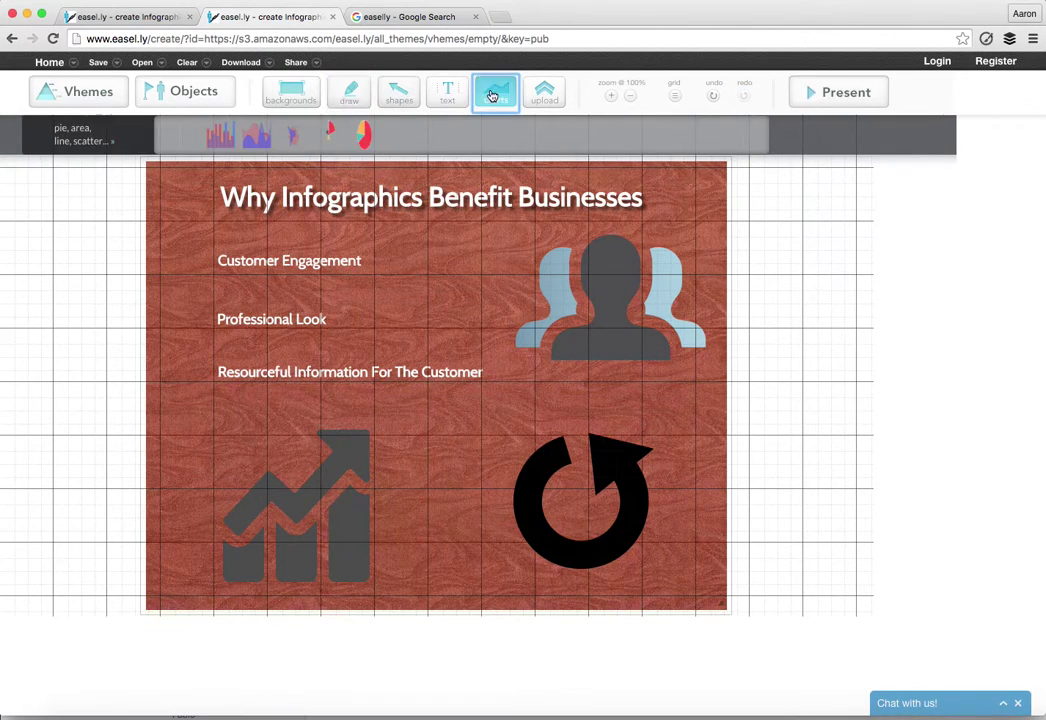
left_click_drag(358, 134, 405, 262)
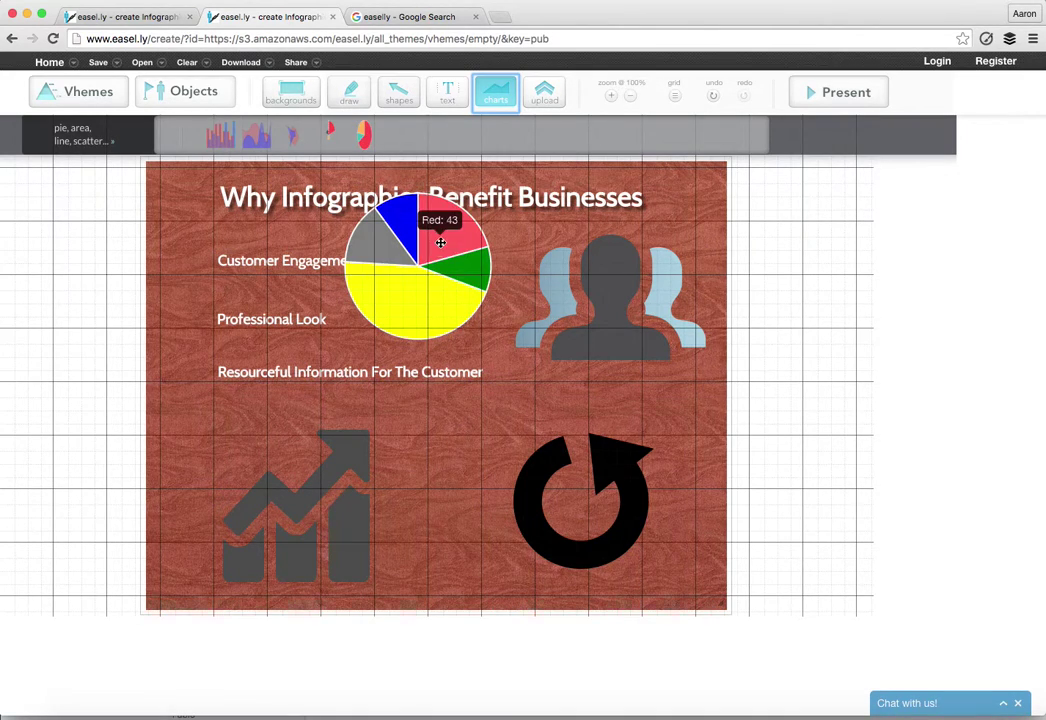
left_click(430, 249)
double_click(430, 249)
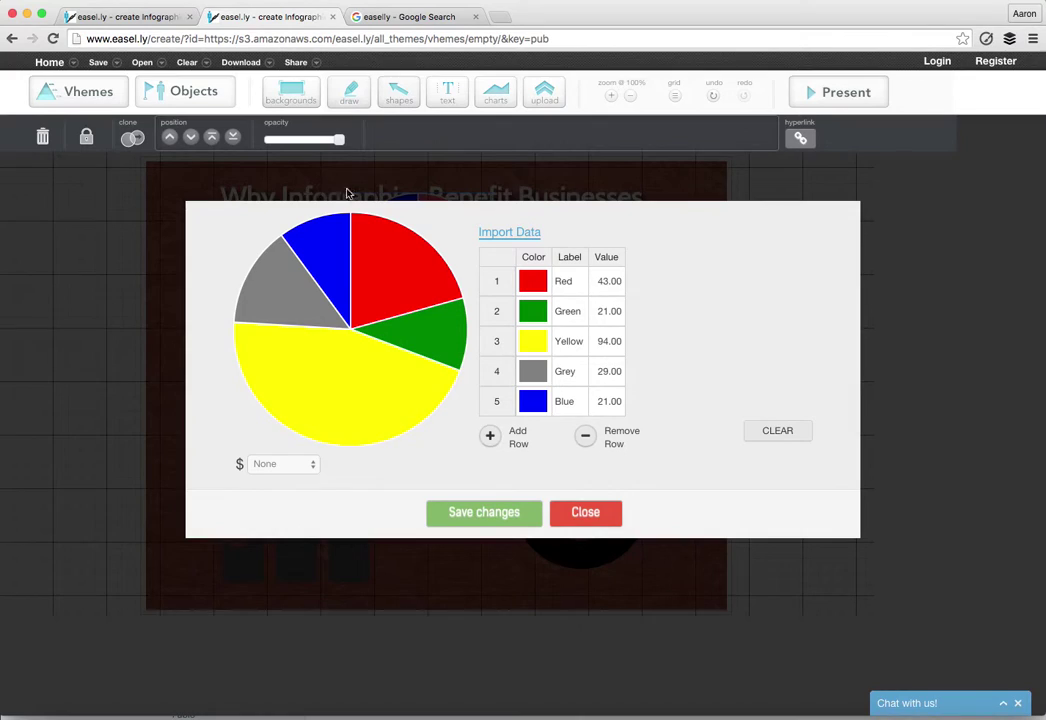
left_click(620, 174)
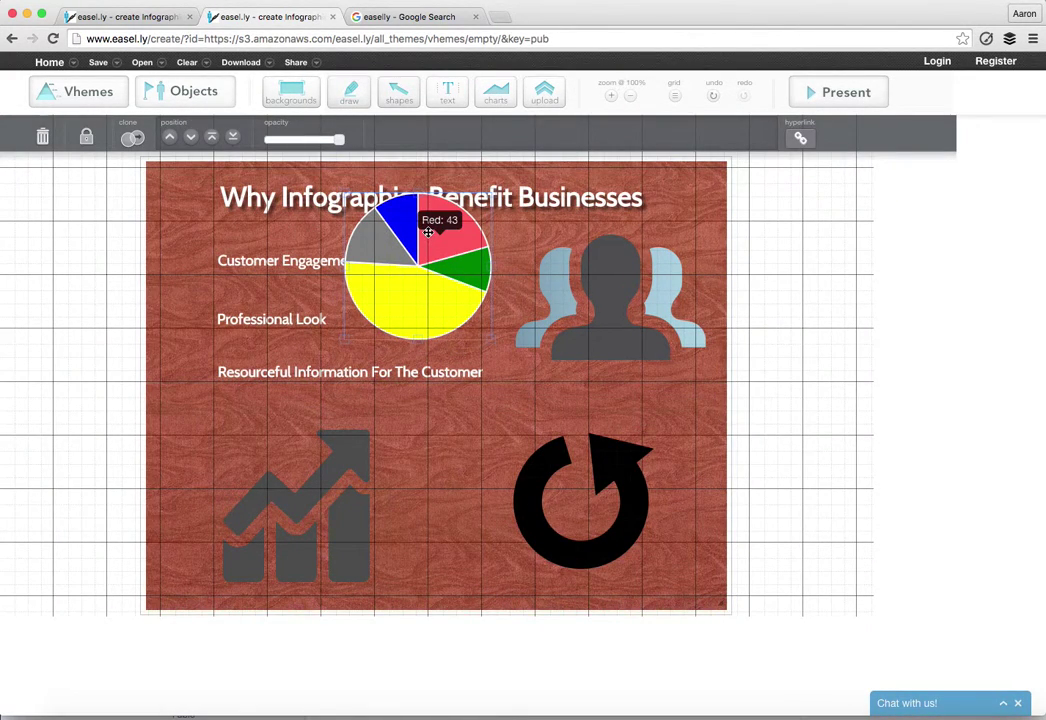
key("Delete")
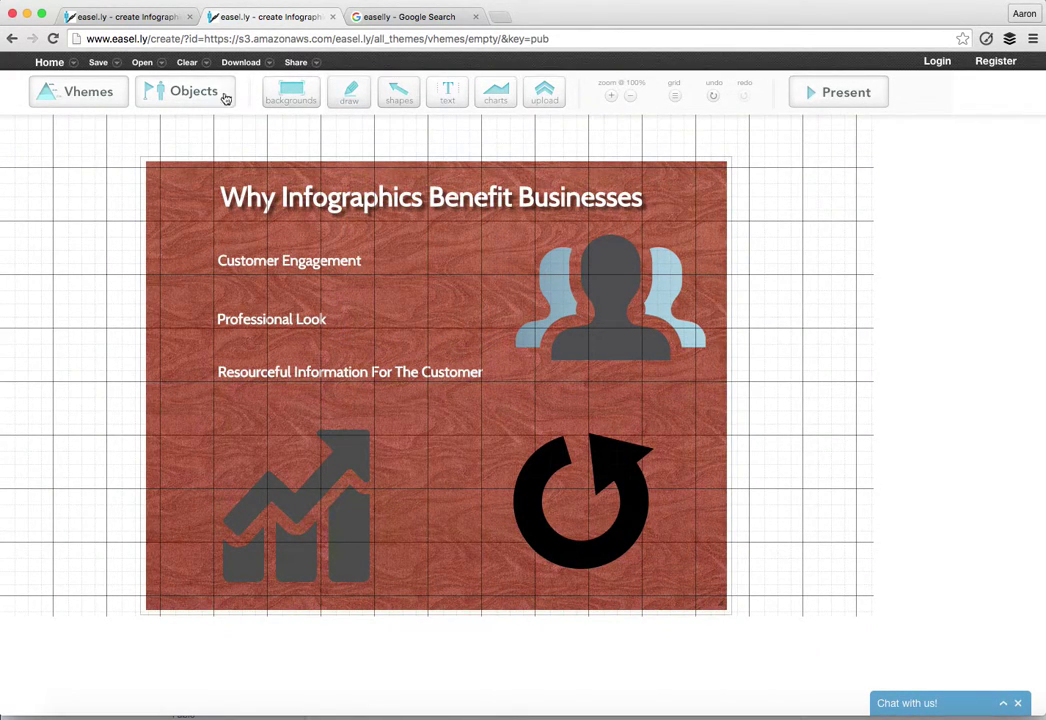
Step: Review the available options for saving, downloading and sharing the infographic
left_click(101, 64)
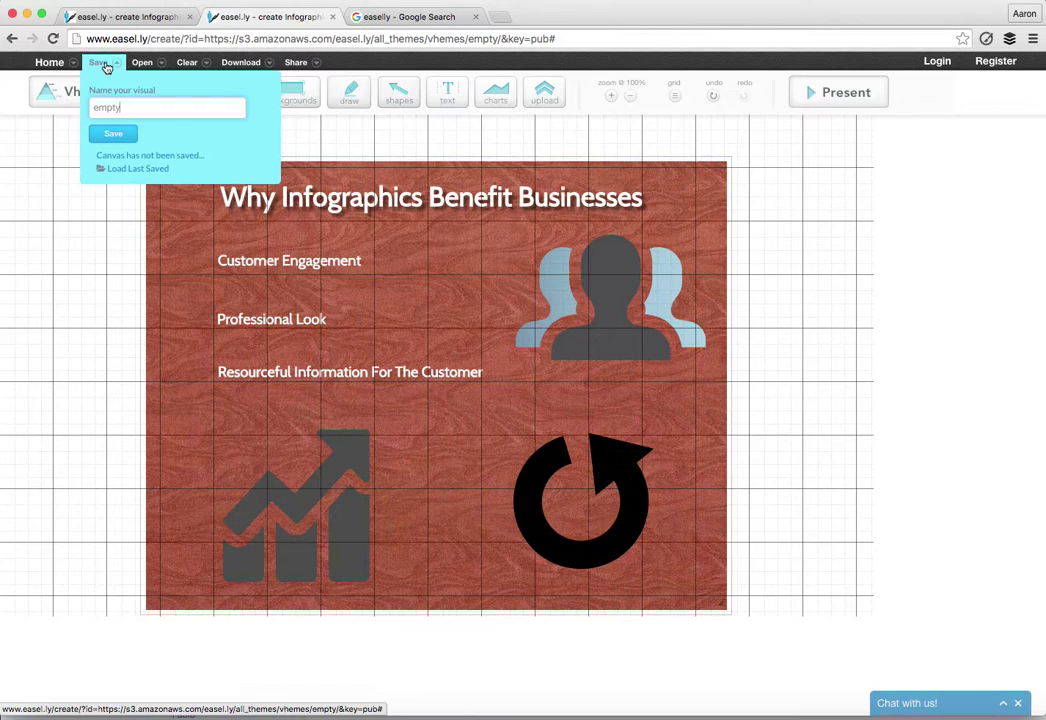
left_click(105, 66)
left_click(193, 64)
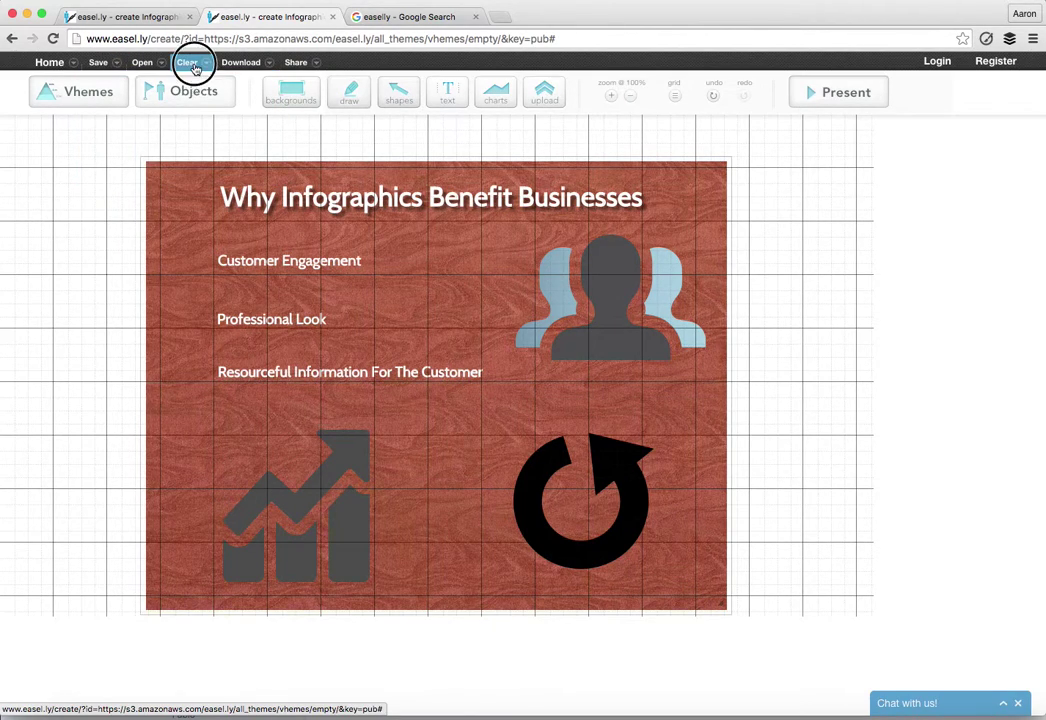
left_click(240, 60)
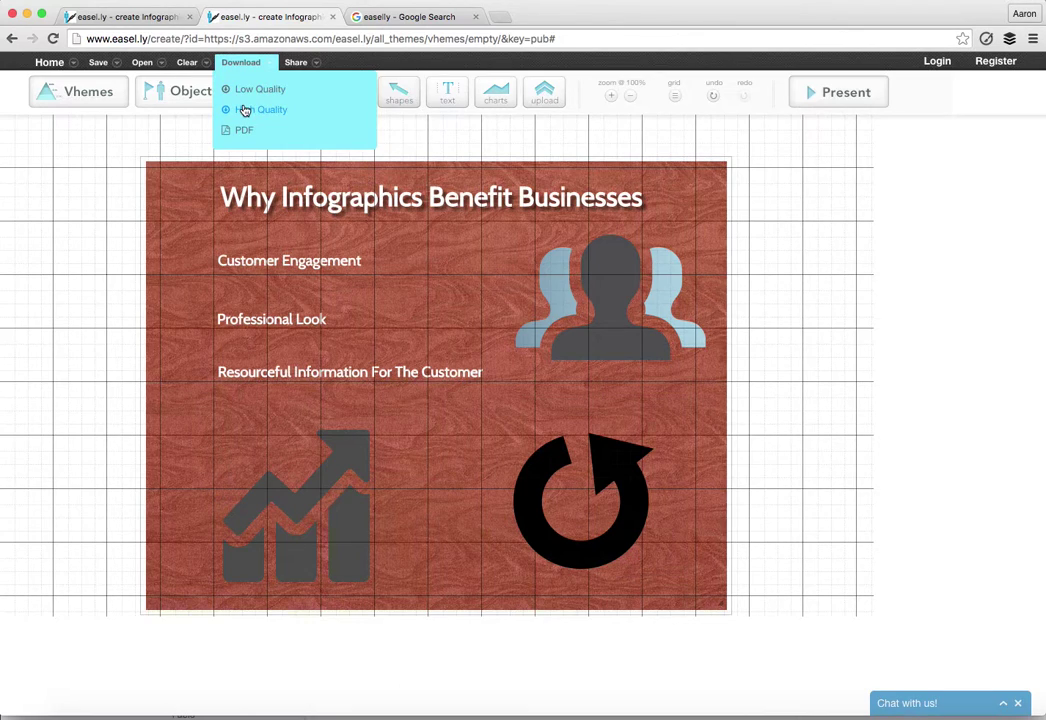
left_click(296, 62)
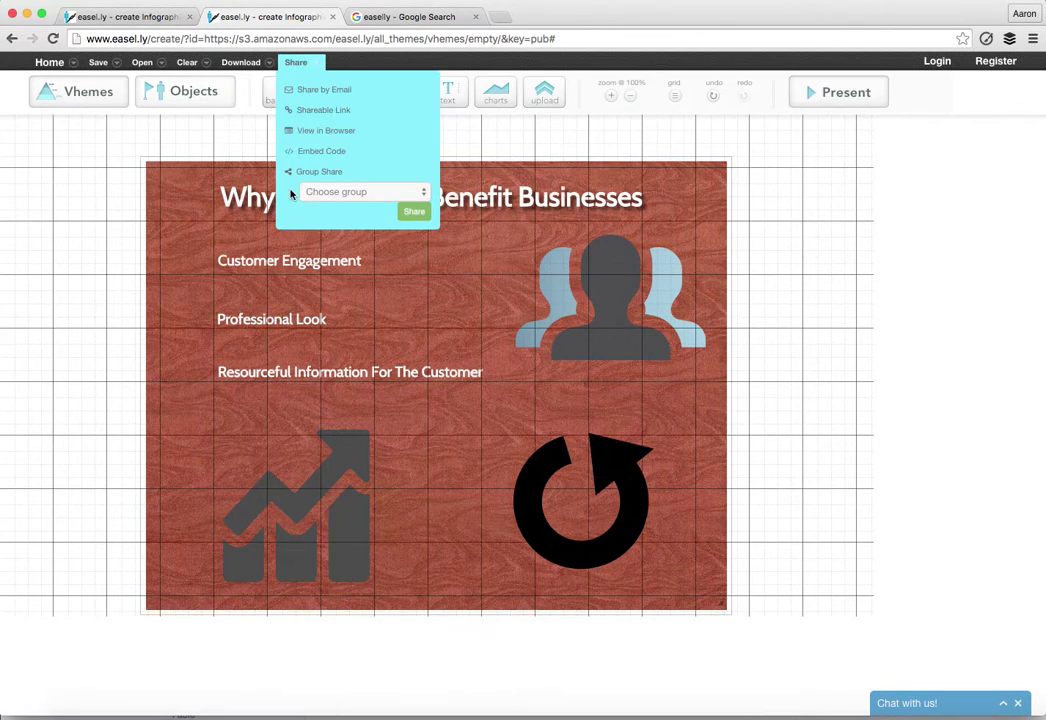